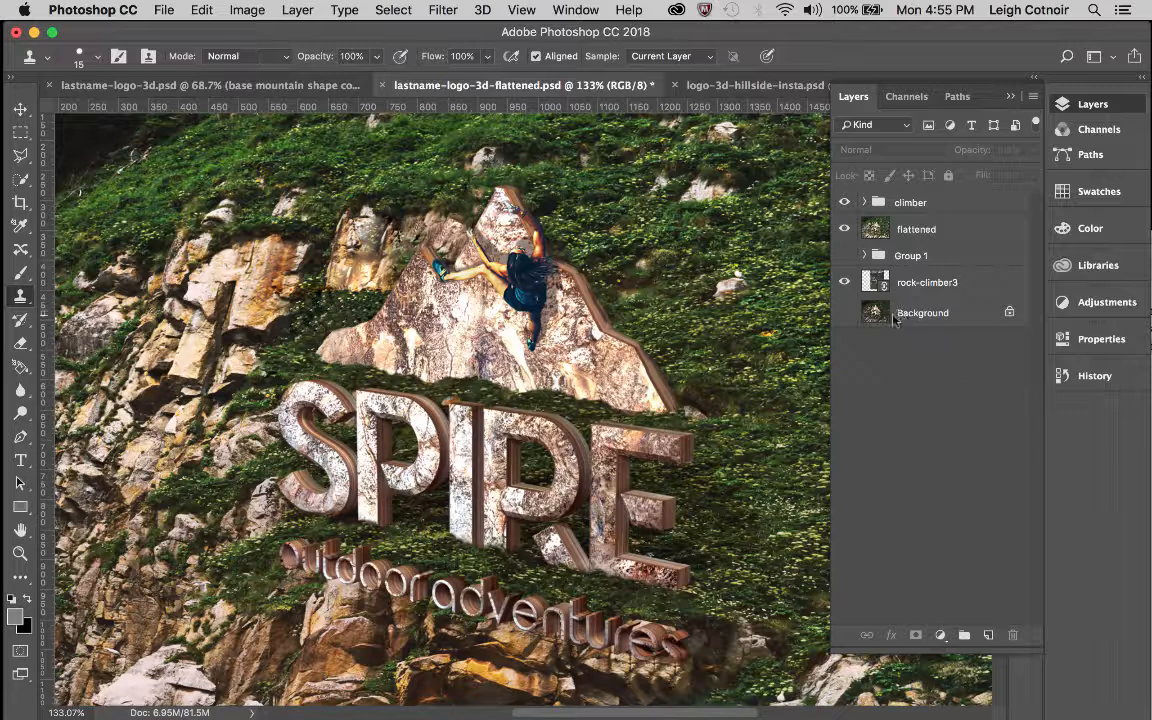
# Hide the climber group and the flattened layer to examine the original rock-climber3 photo.
pyautogui.click(845, 203)
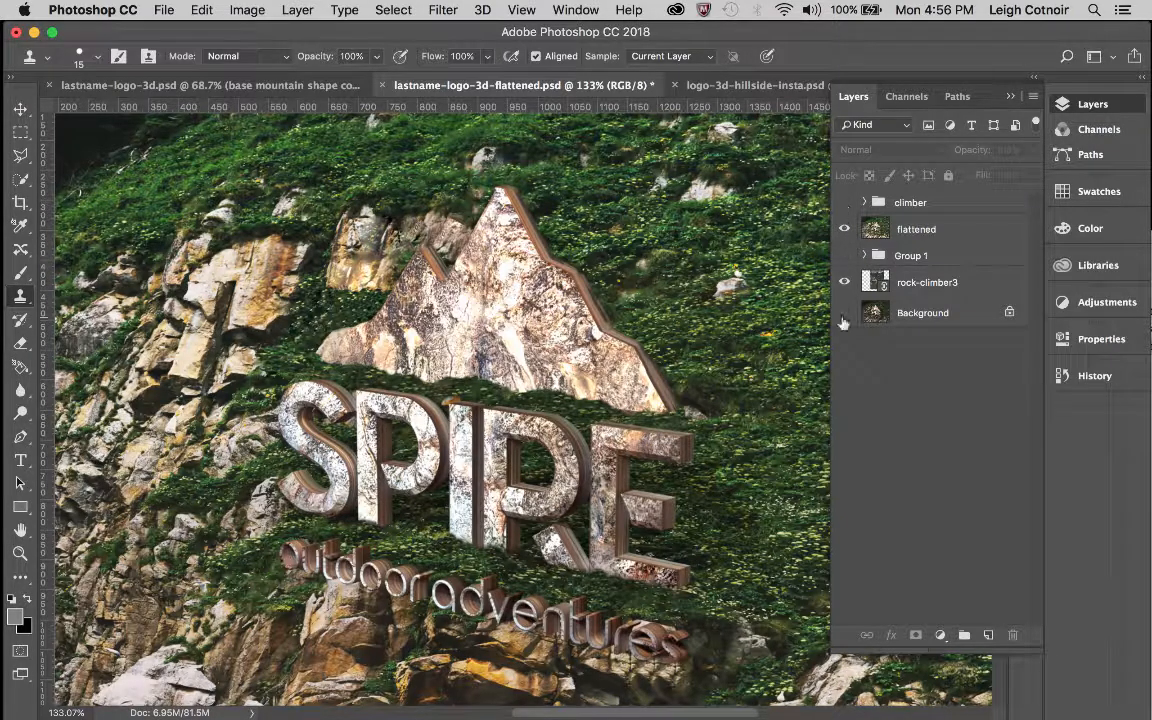
pyautogui.click(843, 230)
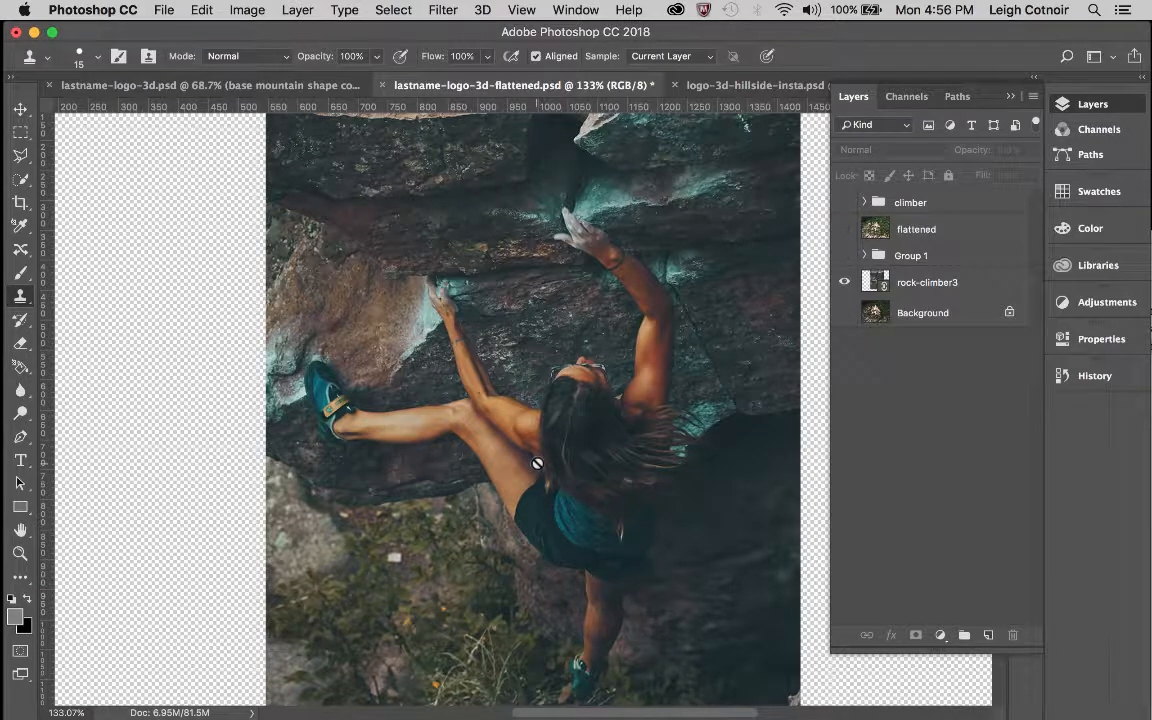
pyautogui.scroll(-3, 537, 463)
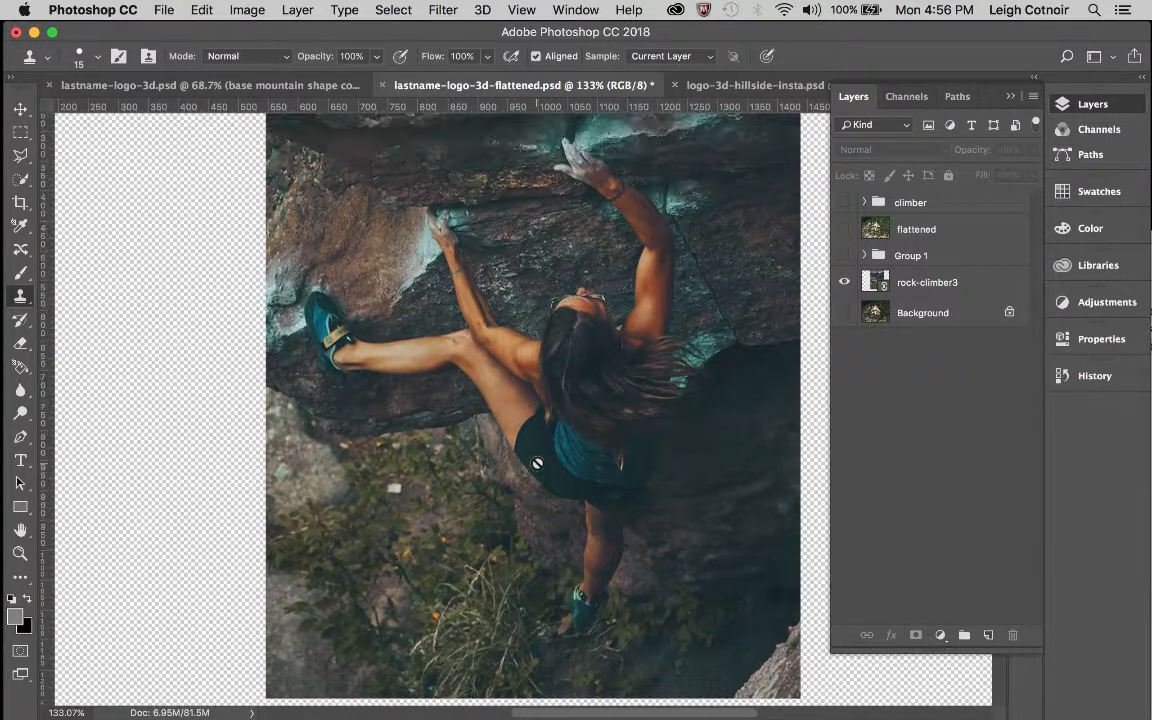
pyautogui.scroll(-1, 537, 463)
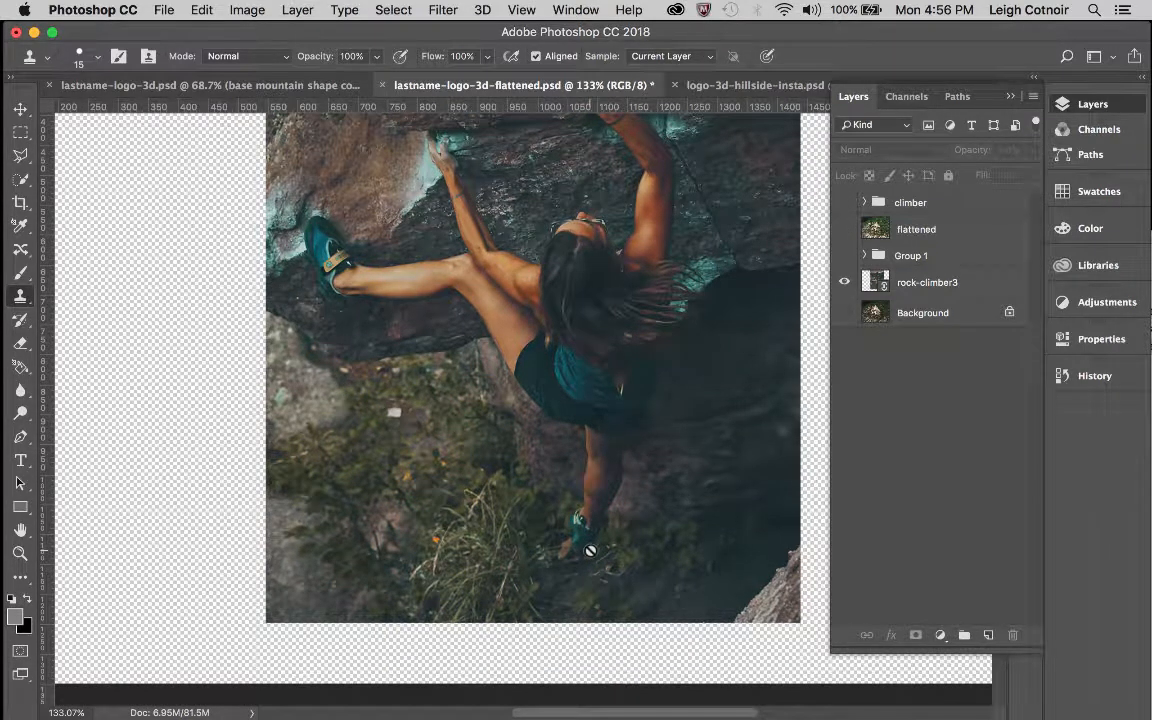
pyautogui.scroll(3, 590, 550)
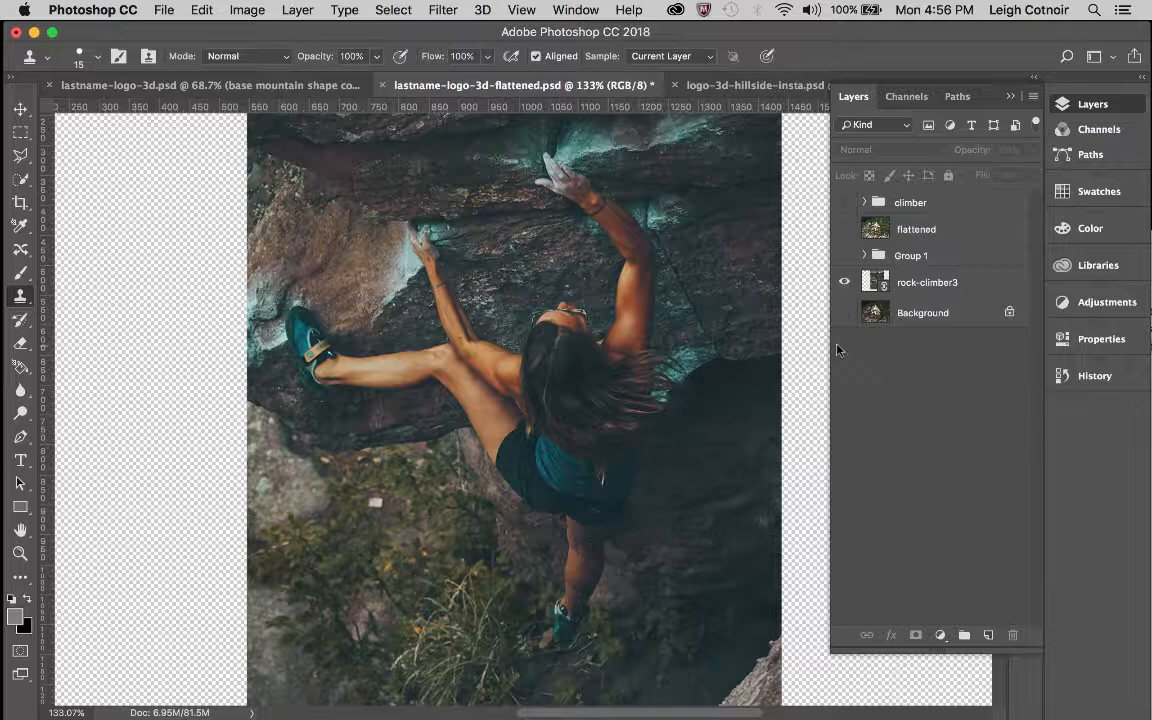
# Toggle the flattened layer's visibility to compare the hillside logo image with the rock-climber3 photo.
pyautogui.moveTo(843, 280); pyautogui.dragTo(845, 229)
pyautogui.click(844, 230)
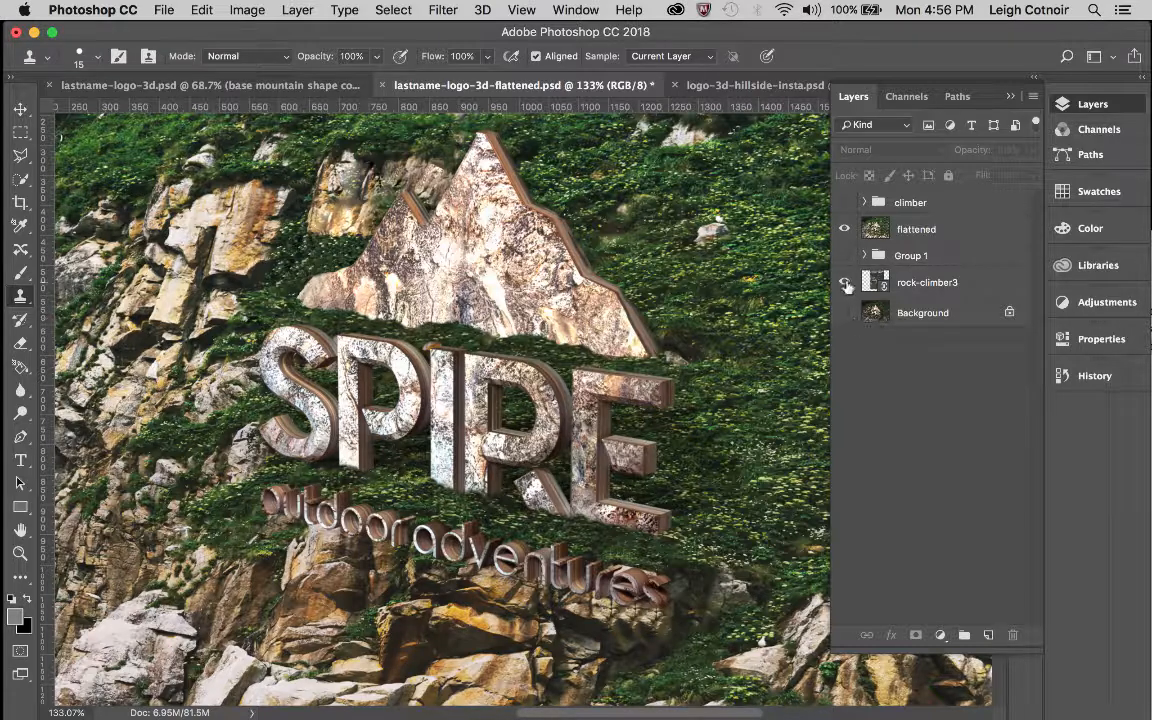
pyautogui.click(844, 229)
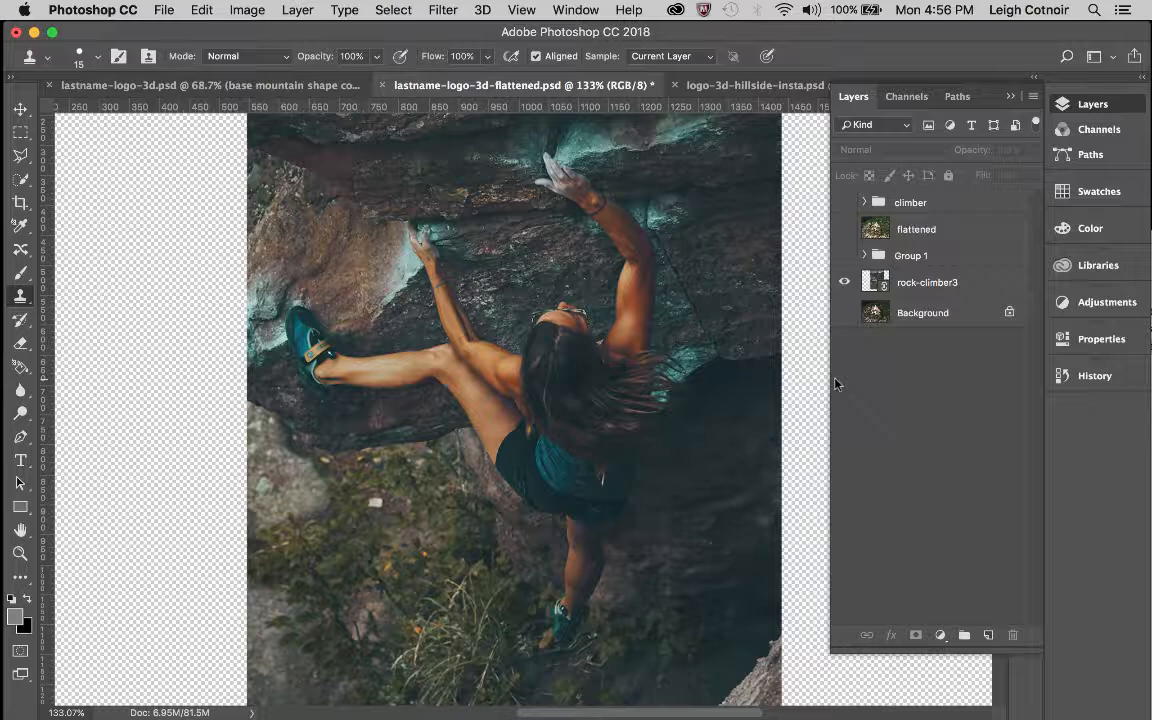
# Hide the rock-climber3 layer and show the flattened layer and the climber group.
pyautogui.click(844, 282)
pyautogui.click(844, 229)
pyautogui.click(844, 202)
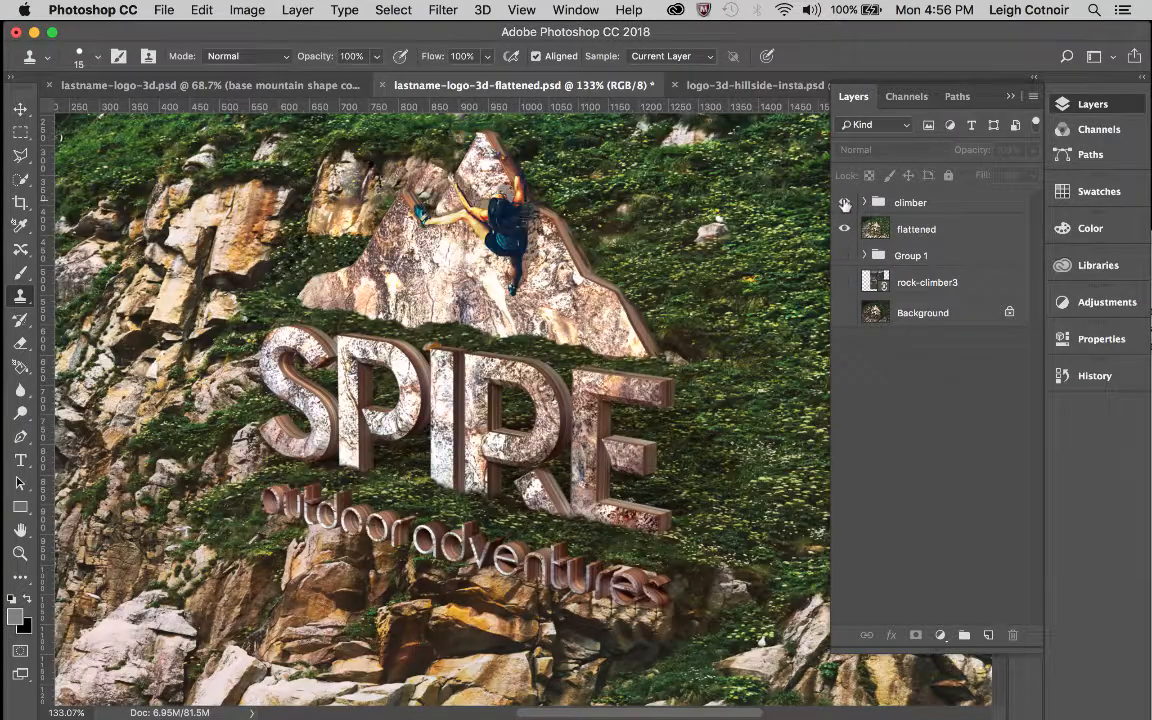
# Expand the climber group and examine the climber placed on the mountain peak up close.
pyautogui.click(864, 202)
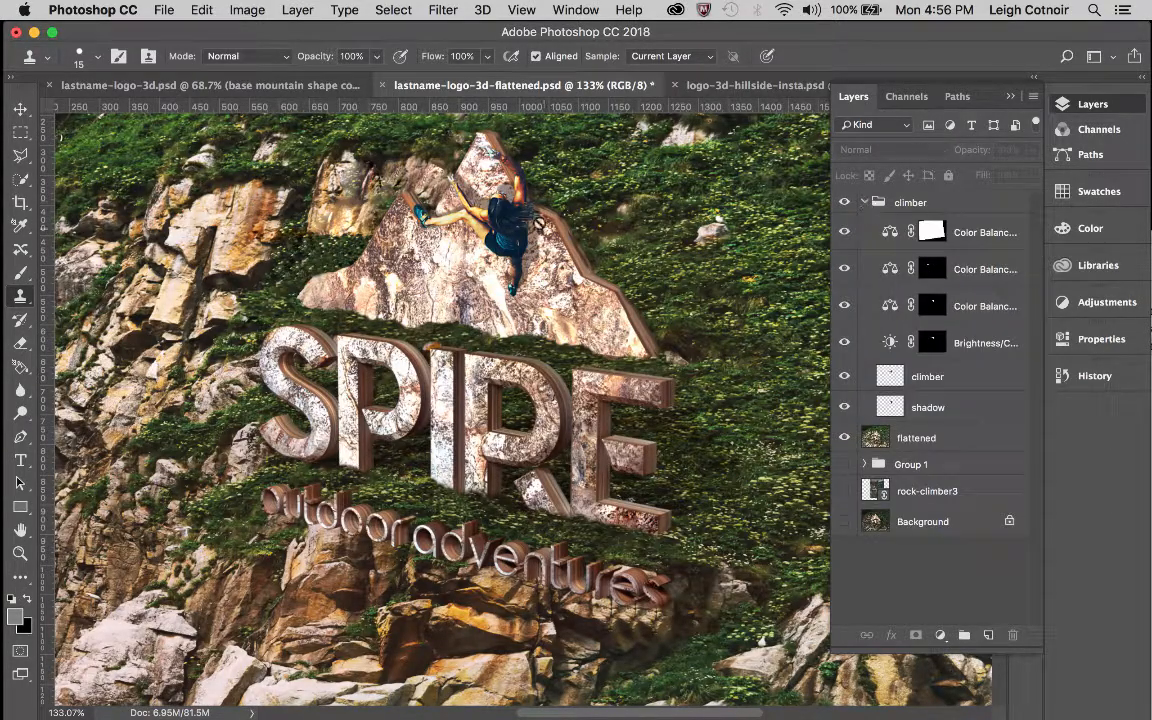
pyautogui.scroll(5, 497, 198)
pyautogui.scroll(5, 545, 214)
pyautogui.scroll(1, 546, 215)
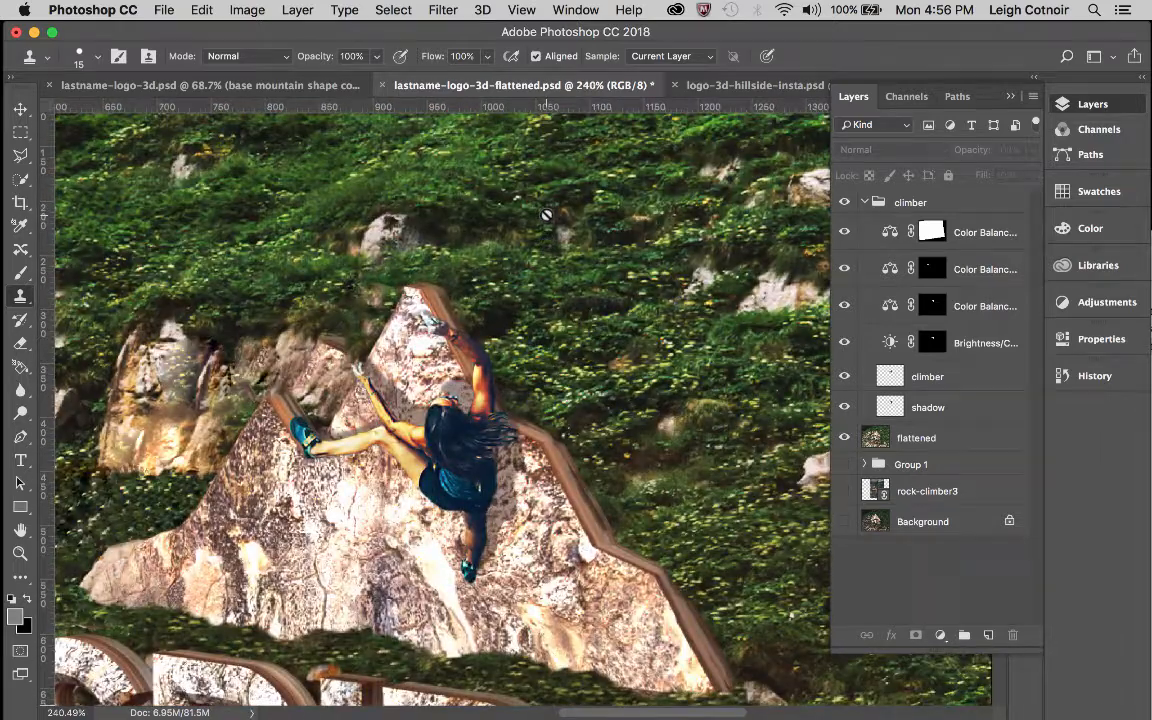
pyautogui.scroll(-4, 546, 215)
pyautogui.scroll(-1, 546, 215)
pyautogui.scroll(-2, 546, 215)
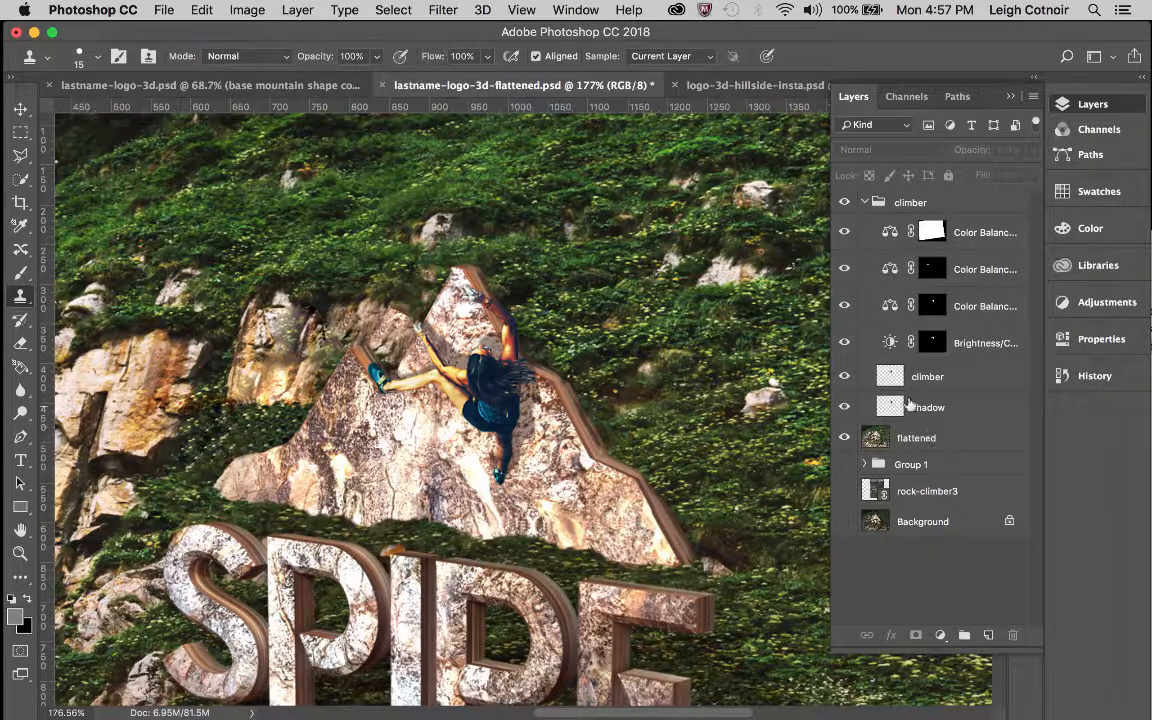
# Toggle the shadow layer's visibility to compare the climber with and without the cast shadow, leaving it shown.
pyautogui.click(845, 405)
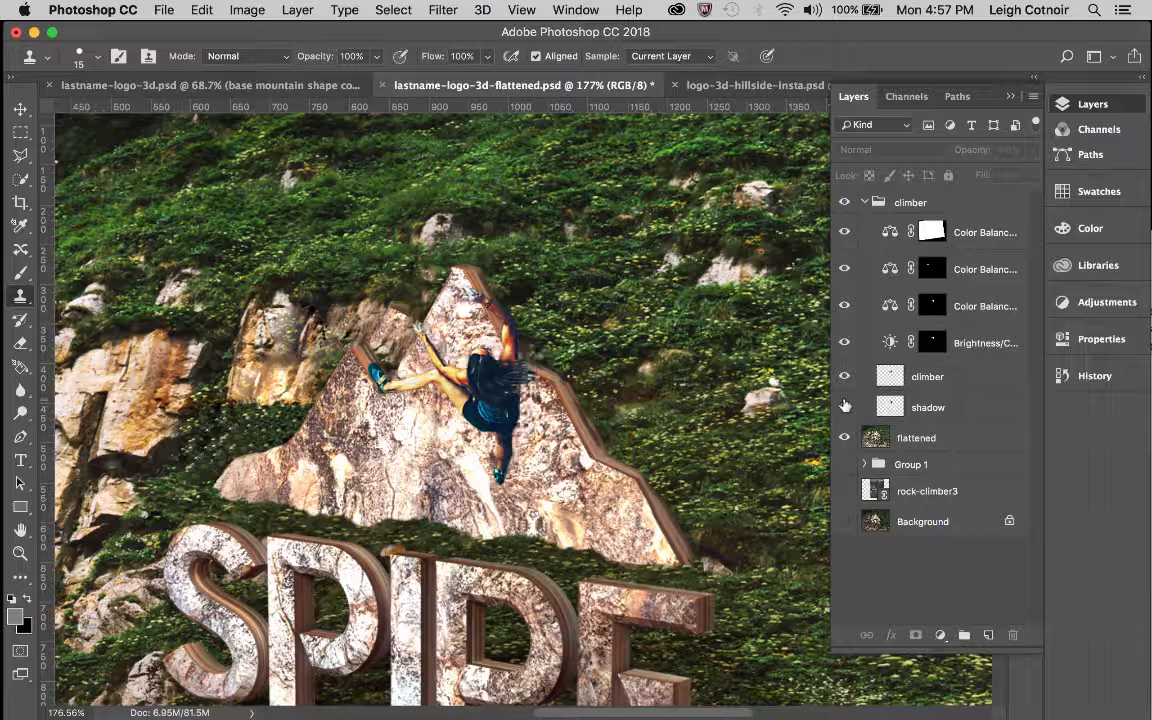
pyautogui.click(845, 405)
pyautogui.click(845, 405)
pyautogui.click(844, 404)
pyautogui.click(844, 404)
pyautogui.click(844, 404)
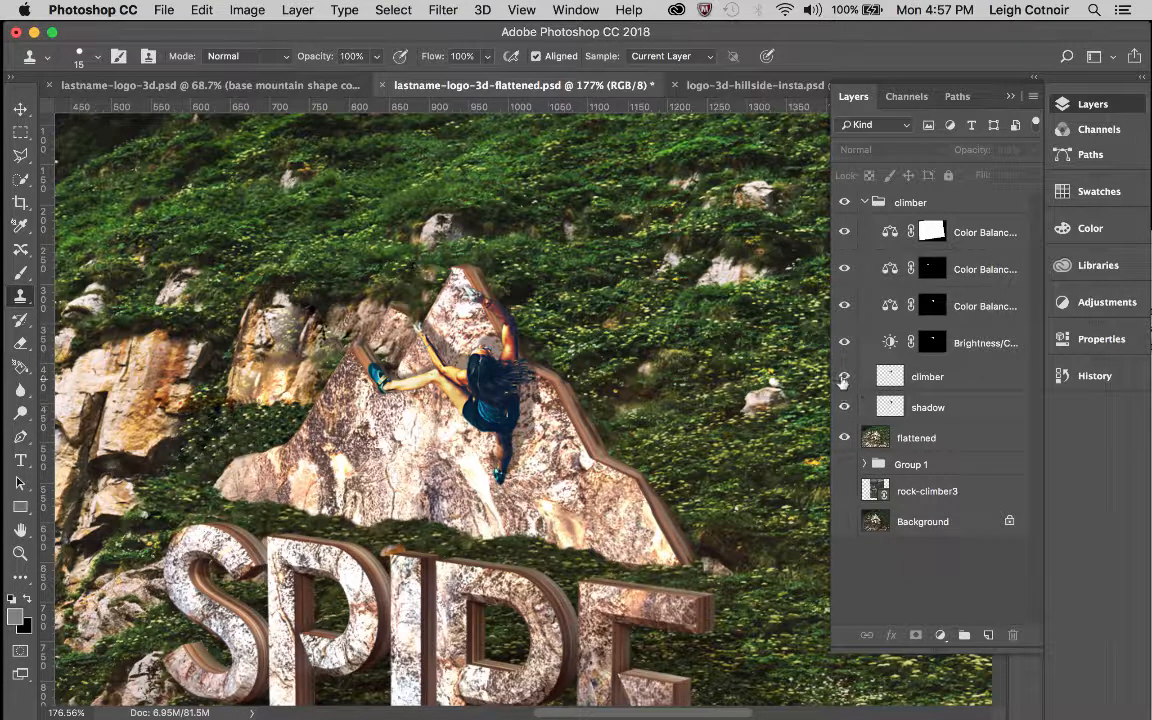
# Select the shadow layer and inspect the shadow alone with the climber layer temporarily hidden.
pyautogui.click(844, 376)
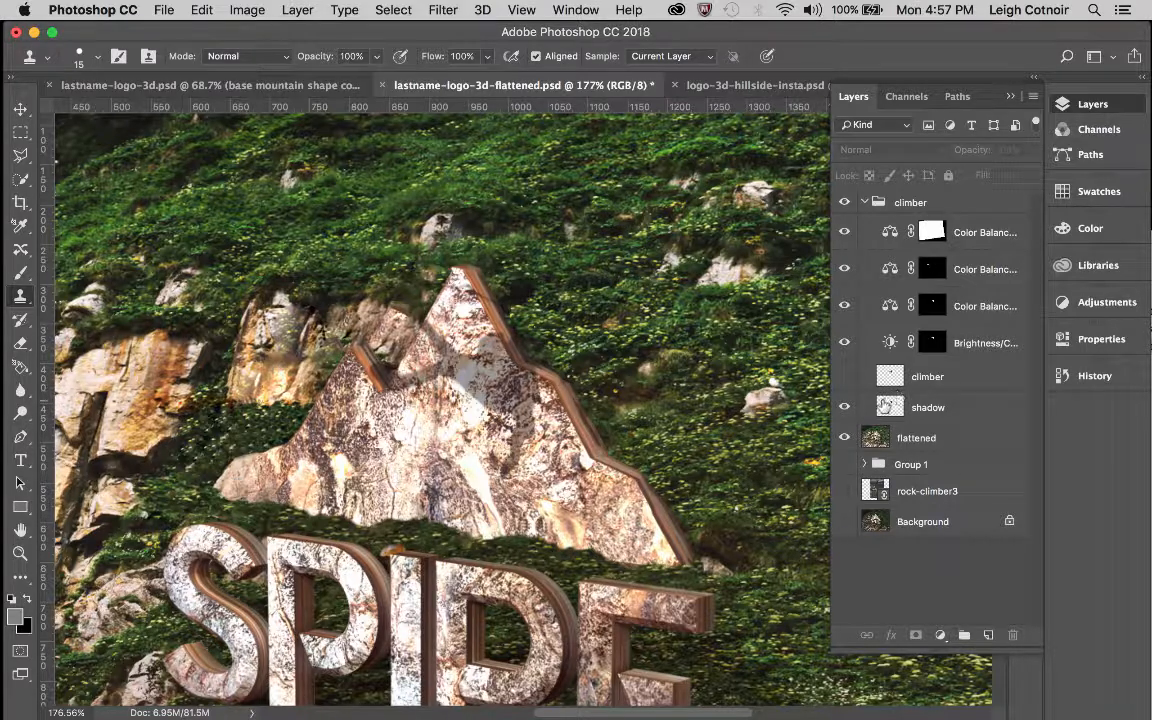
pyautogui.click(895, 407)
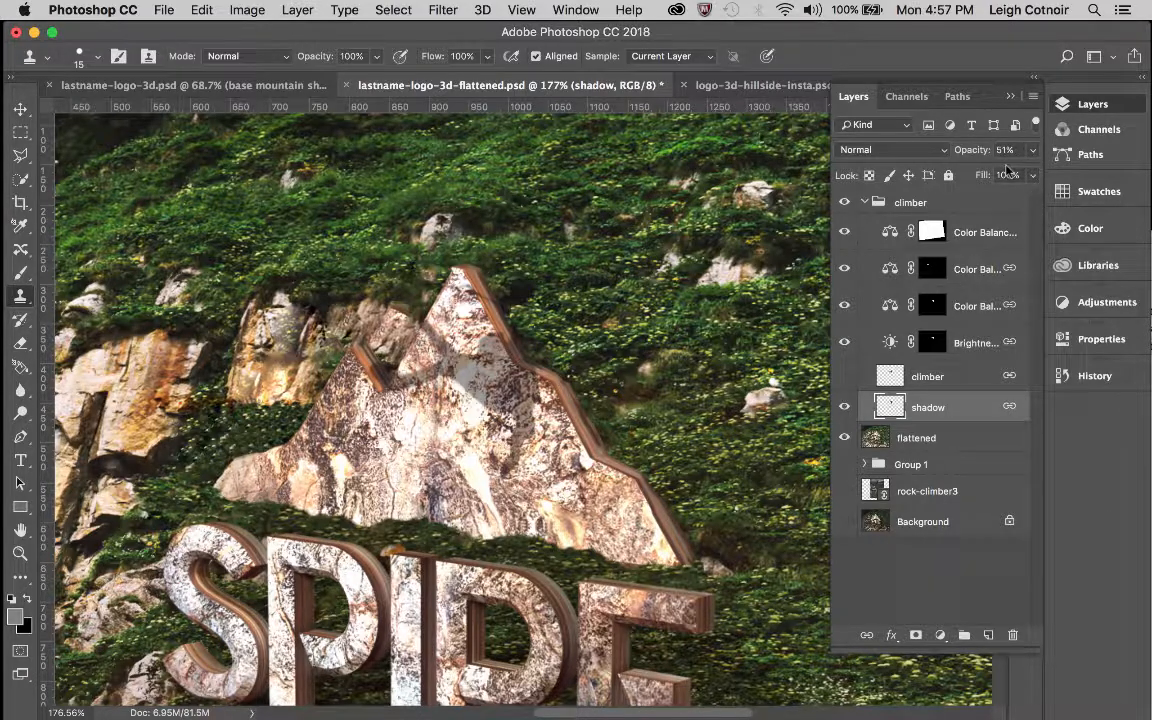
pyautogui.click(844, 377)
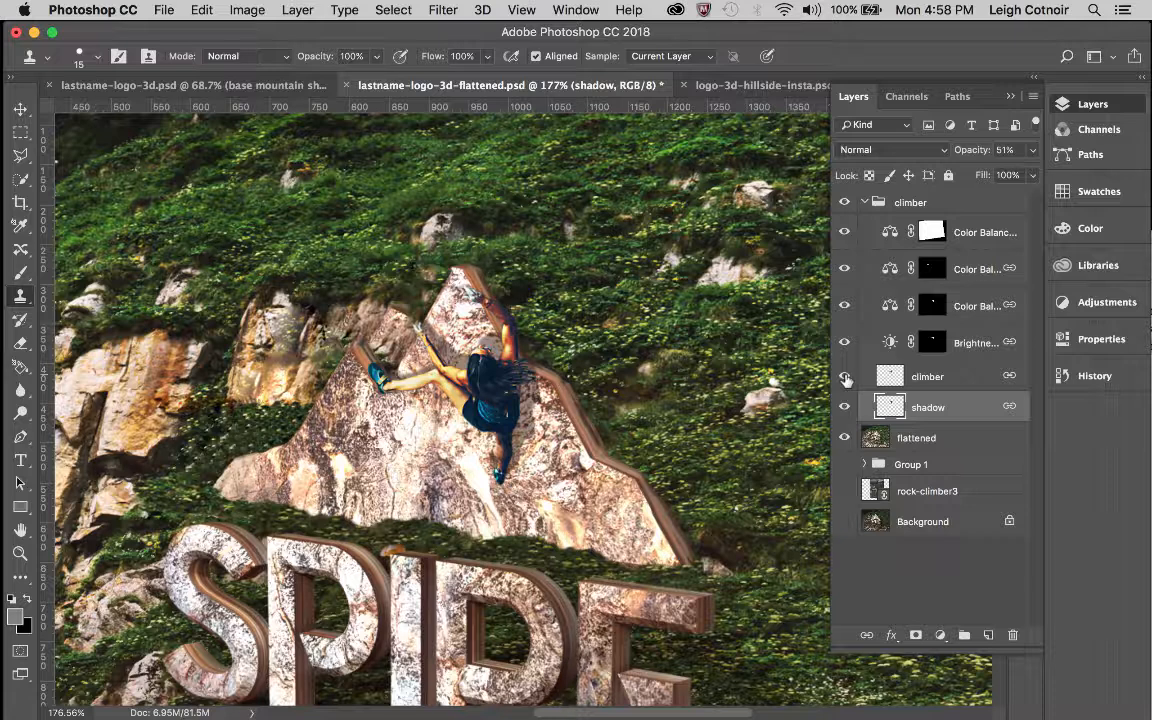
pyautogui.click(202, 9)
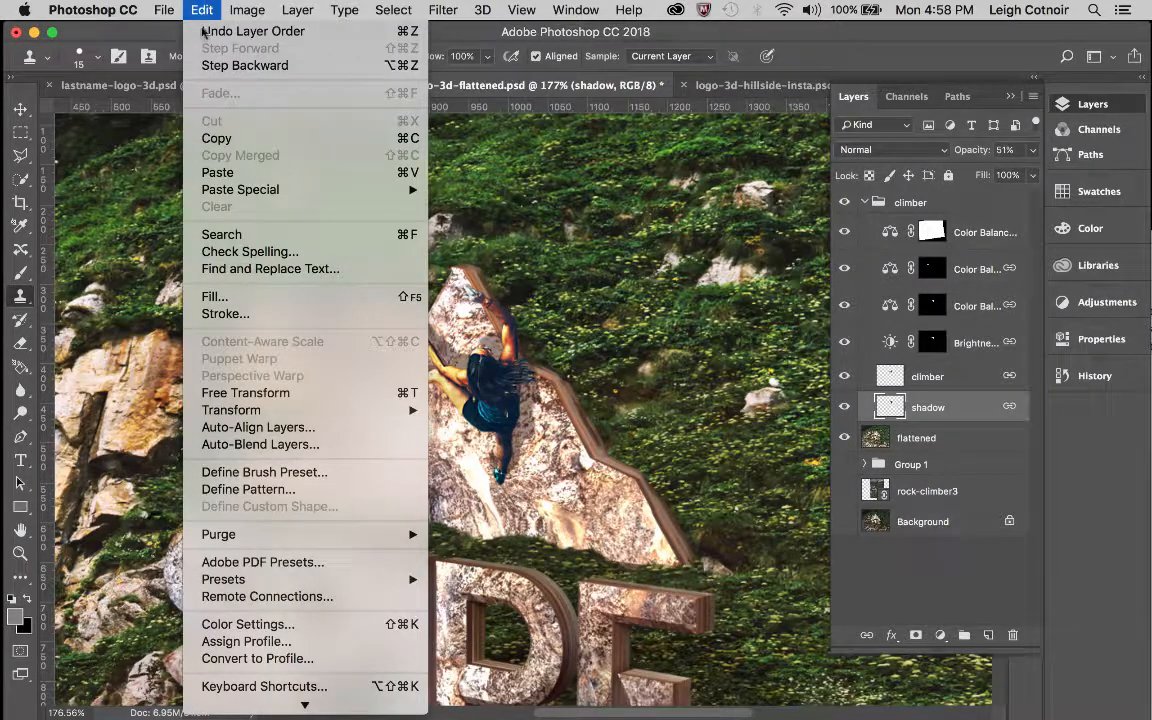
pyautogui.moveTo(240, 410)
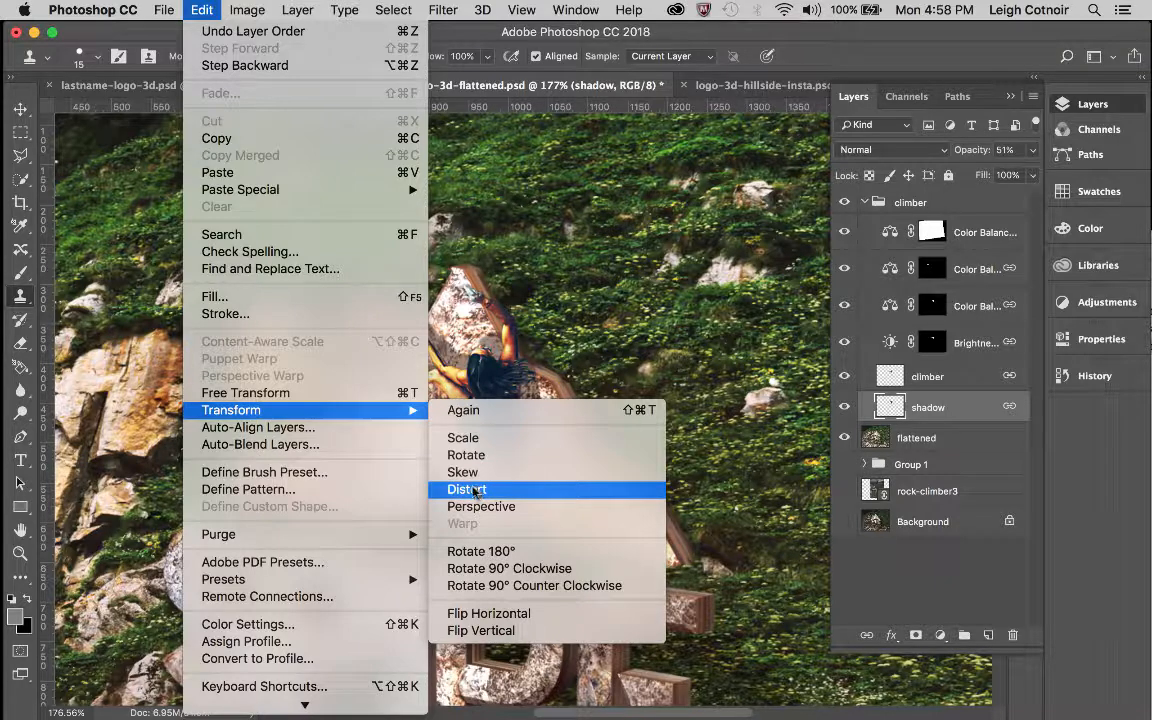
pyautogui.click(963, 589)
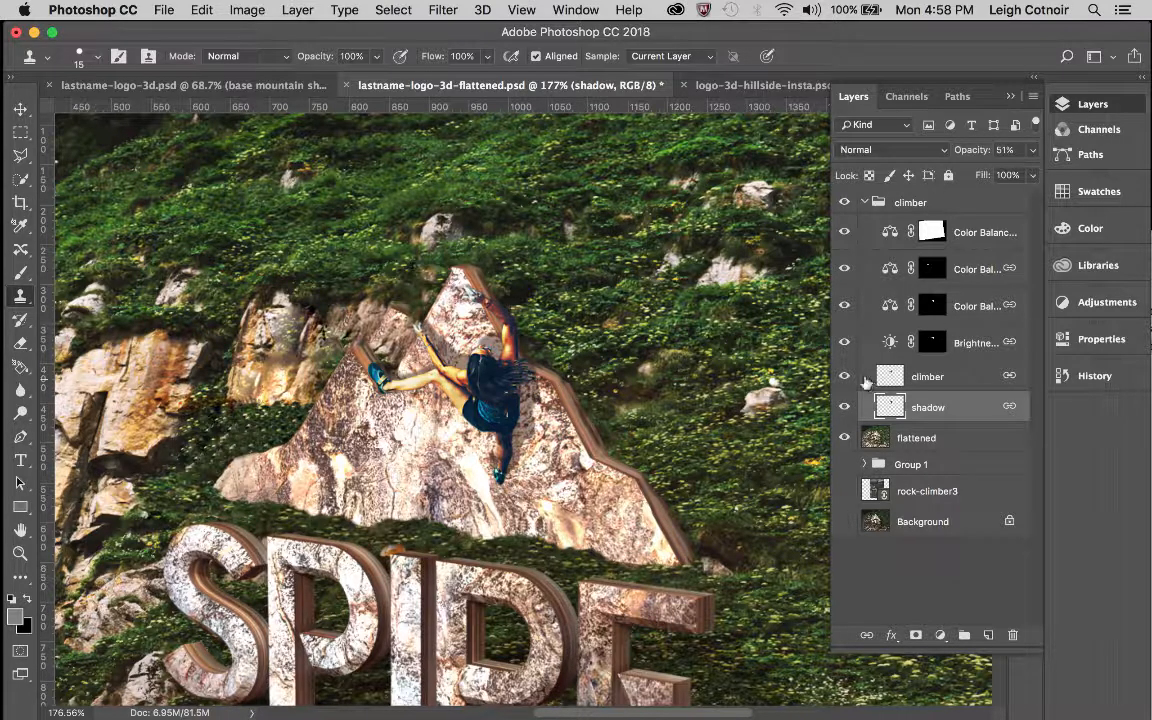
# Hide all four adjustment layers in the climber group to examine the unadjusted climber against the logo.
pyautogui.moveTo(847, 341); pyautogui.dragTo(845, 232)
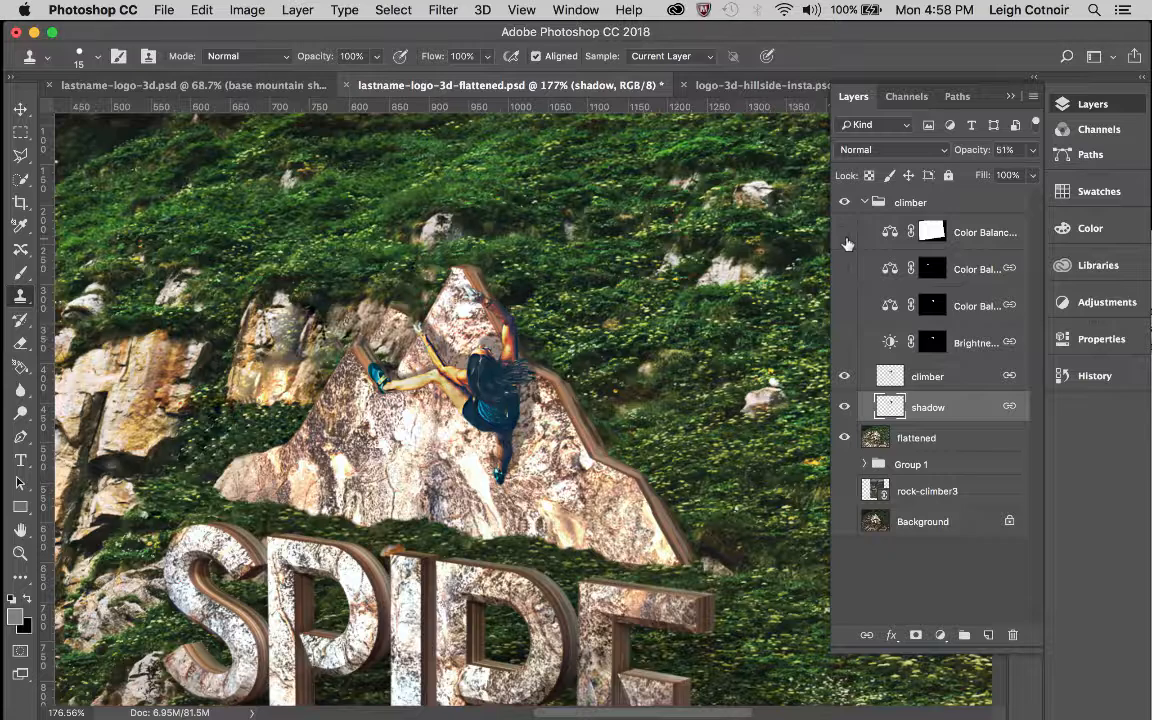
pyautogui.scroll(-8, 575, 413)
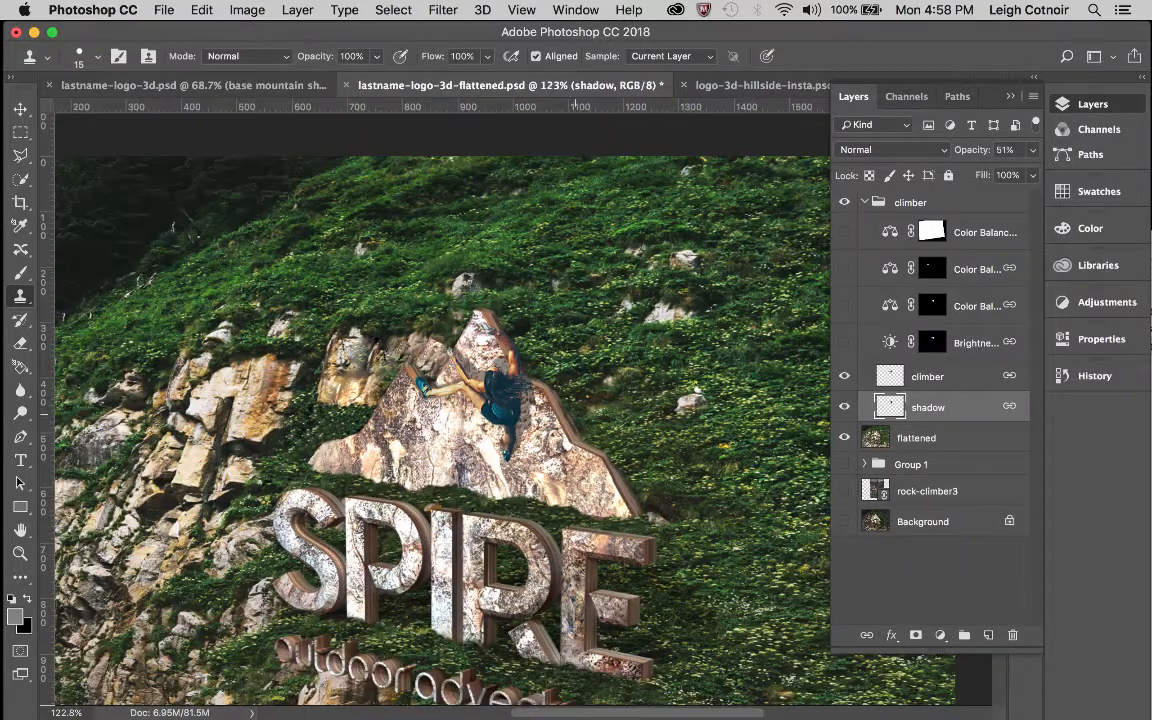
pyautogui.scroll(4, 595, 350)
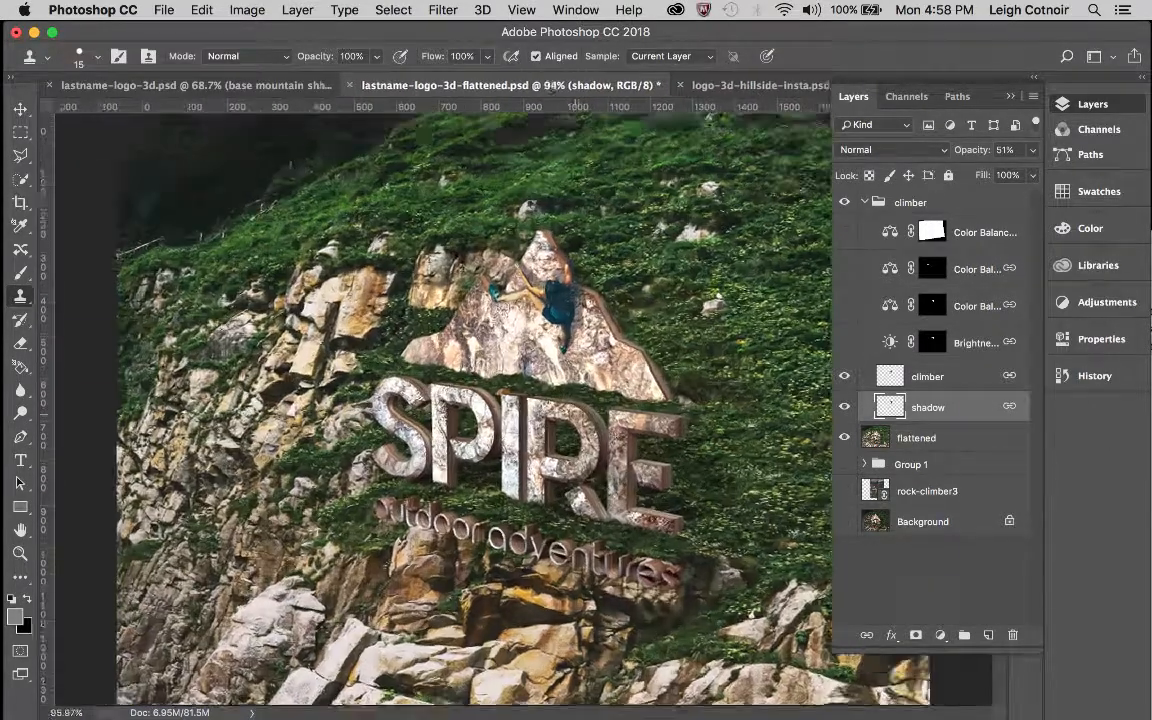
pyautogui.hscroll(3, 575, 414)
pyautogui.scroll(2, 575, 414)
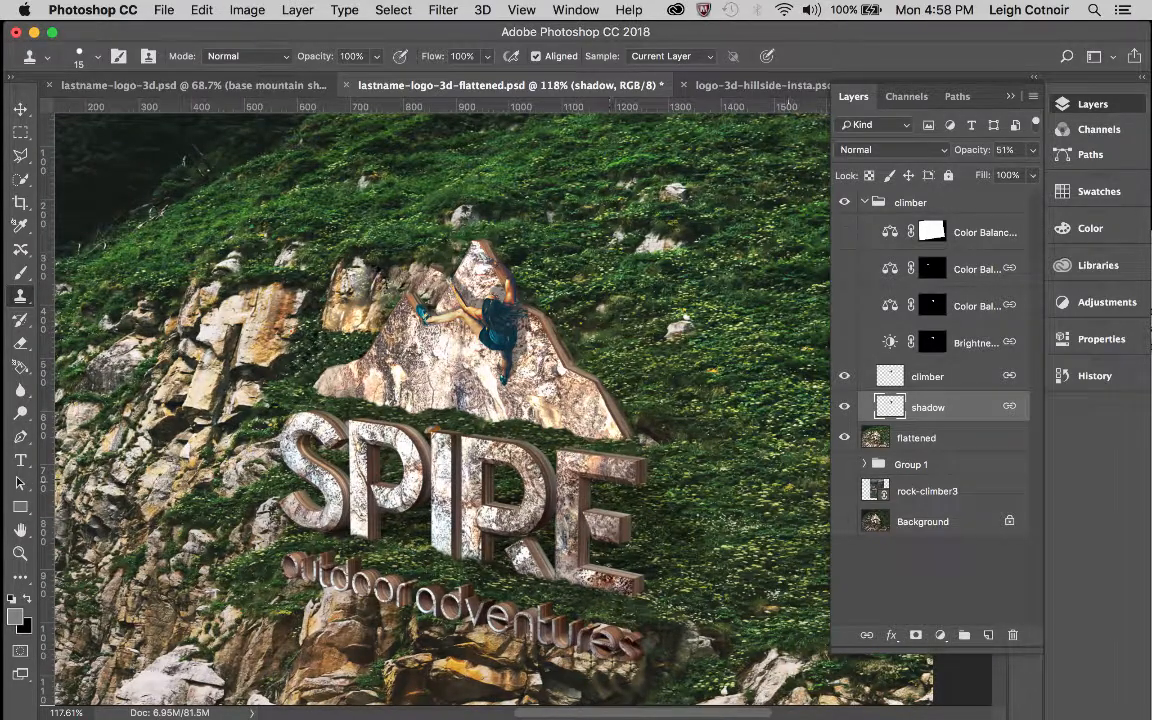
# Toggle the Brightness/Contrast adjustment layer to compare its effect on the climber, leaving it shown.
pyautogui.click(844, 342)
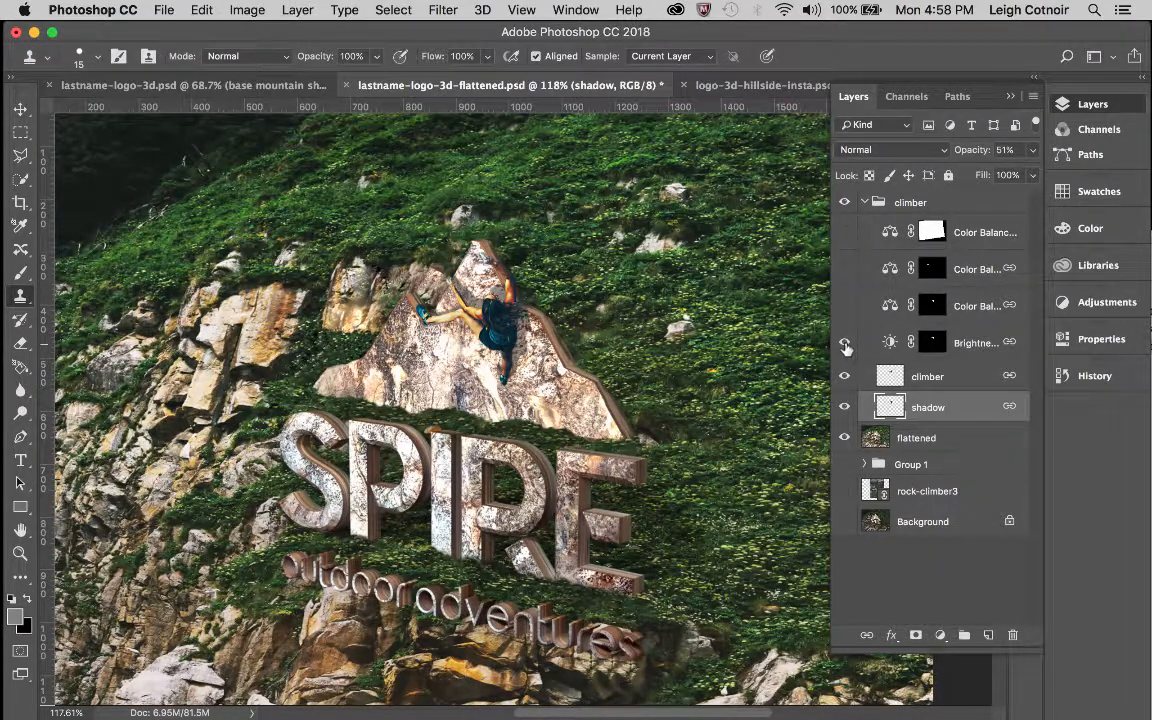
pyautogui.click(844, 343)
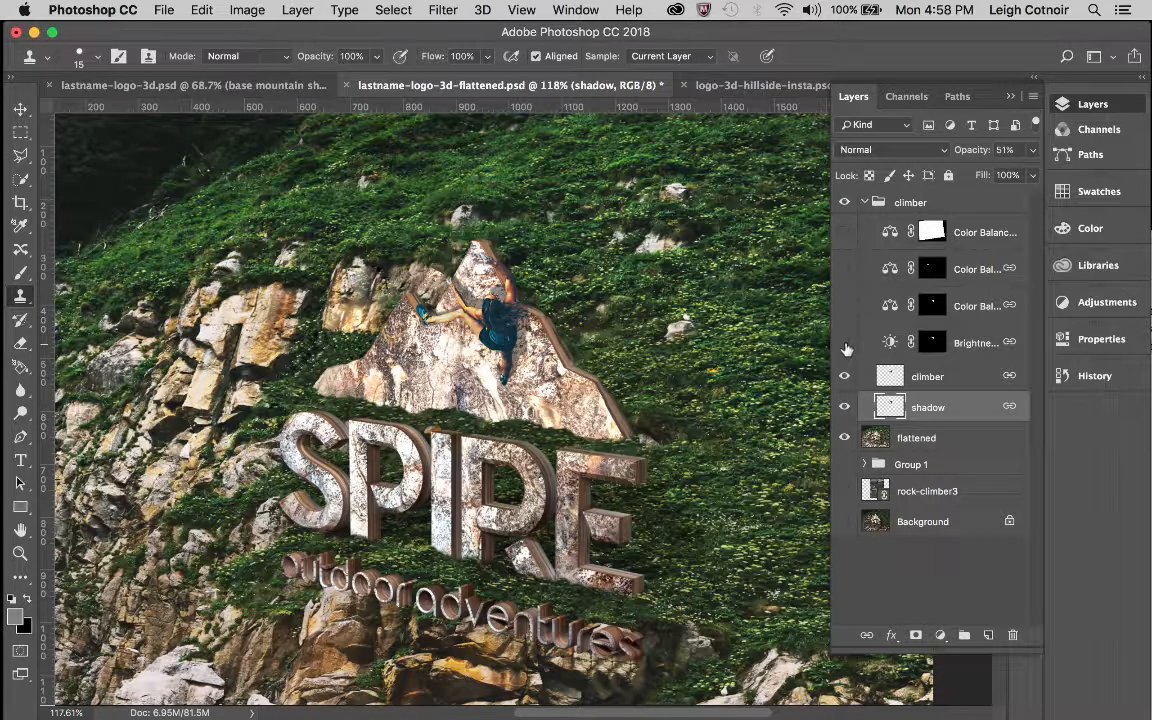
pyautogui.click(844, 343)
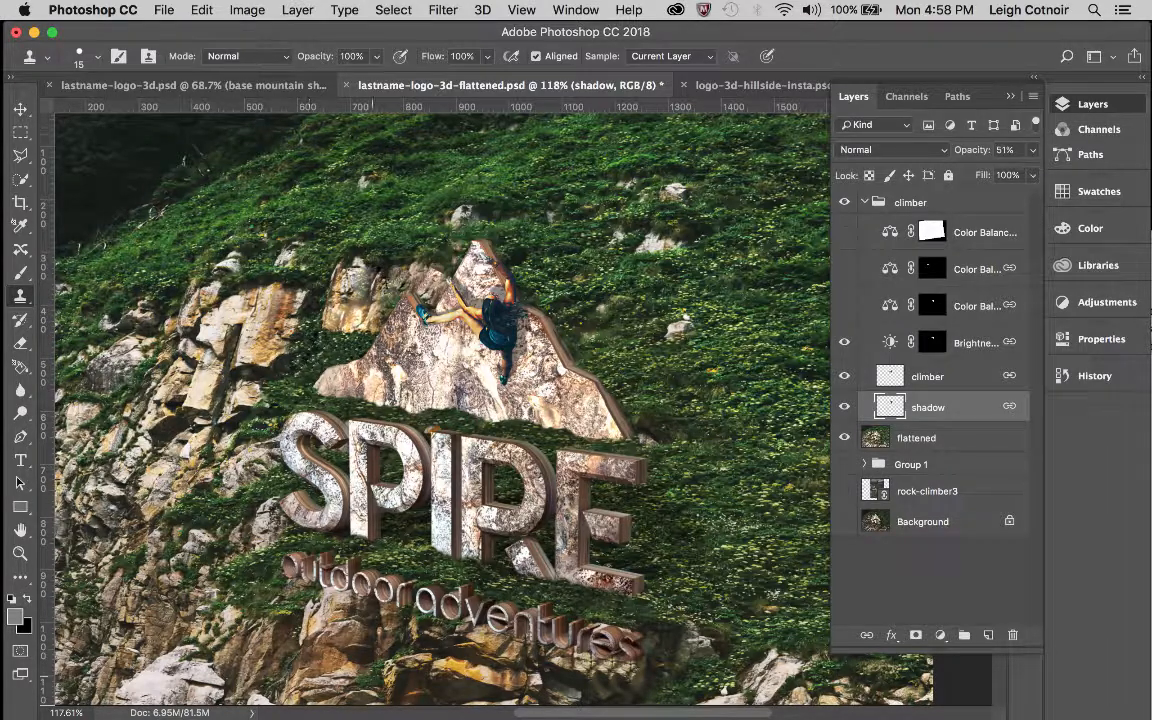
# Show the three Color Balance adjustment layers in the climber group, toggling the middle one to compare its effect.
pyautogui.click(845, 306)
pyautogui.scroll(-2, 560, 372)
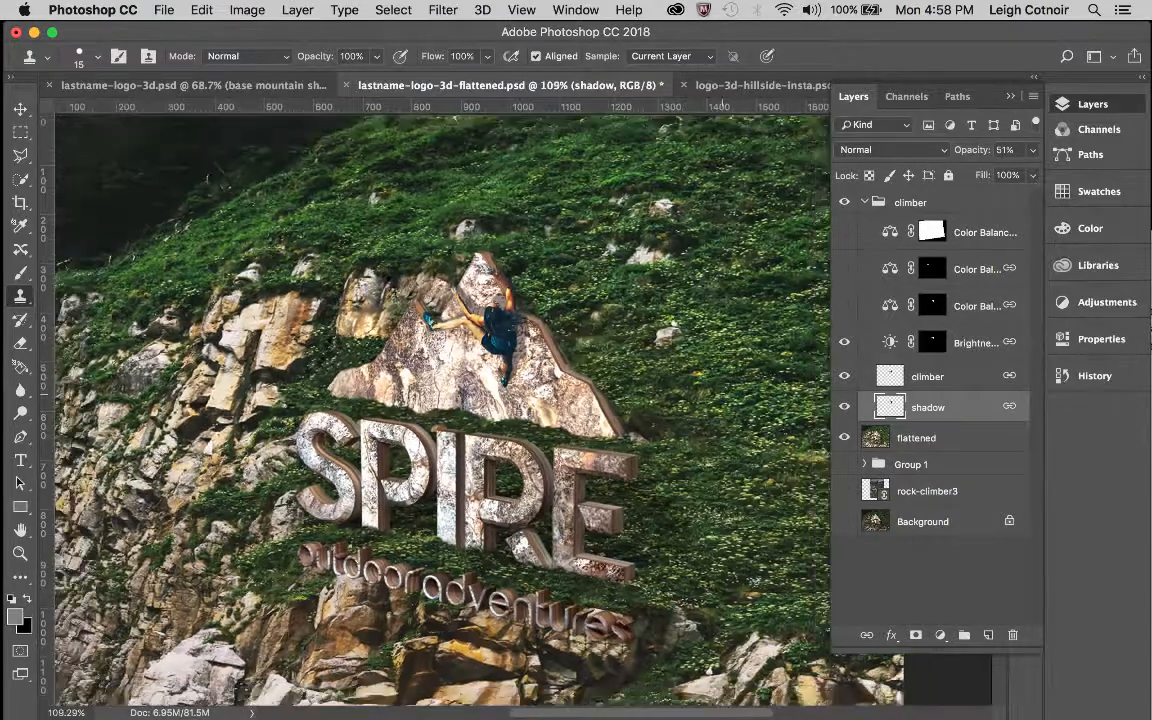
pyautogui.scroll(1, 560, 372)
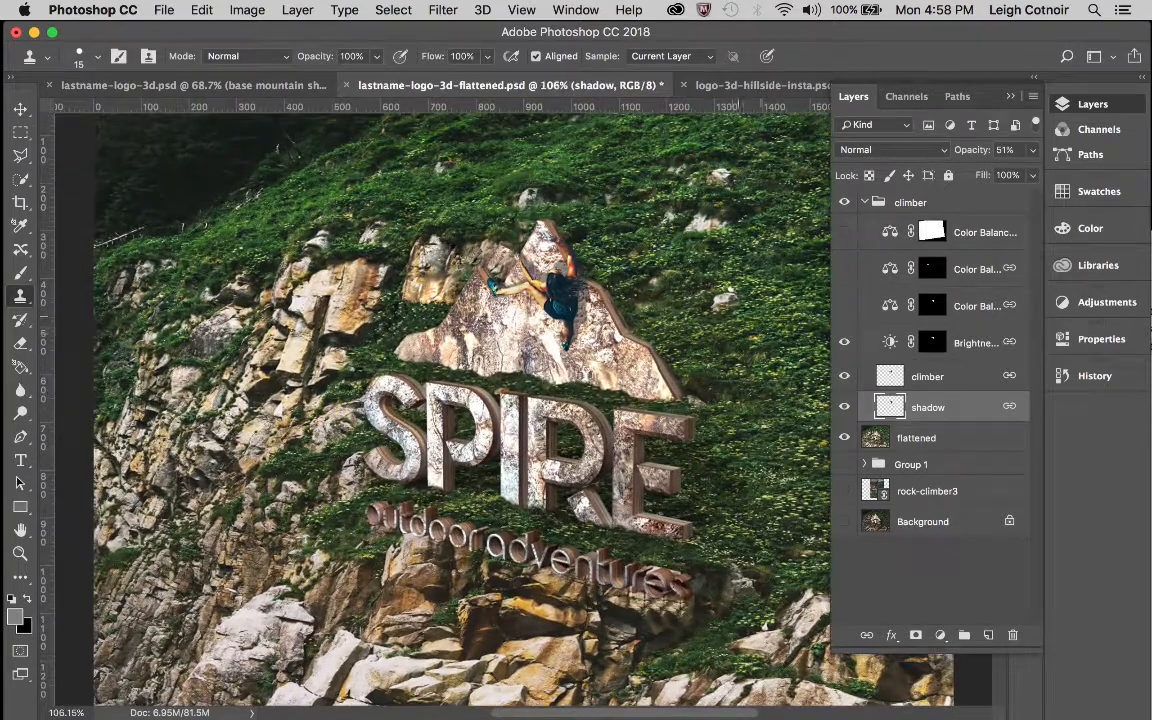
pyautogui.click(844, 269)
pyautogui.click(845, 271)
pyautogui.click(845, 271)
pyautogui.click(845, 271)
pyautogui.click(845, 271)
pyautogui.click(844, 233)
# Compare the whole composite with and without the Brightness/Contrast adjustment, leaving the layer shown.
pyautogui.click(842, 346)
pyautogui.scroll(-5, 703, 338)
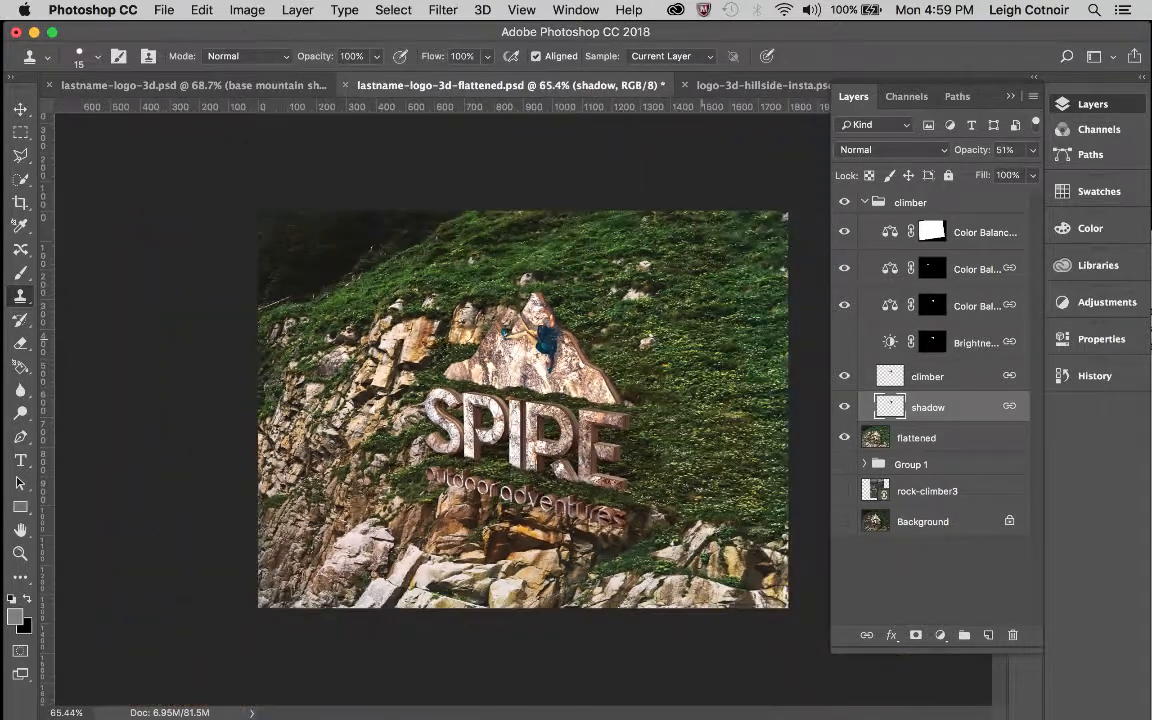
pyautogui.scroll(5, 523, 408)
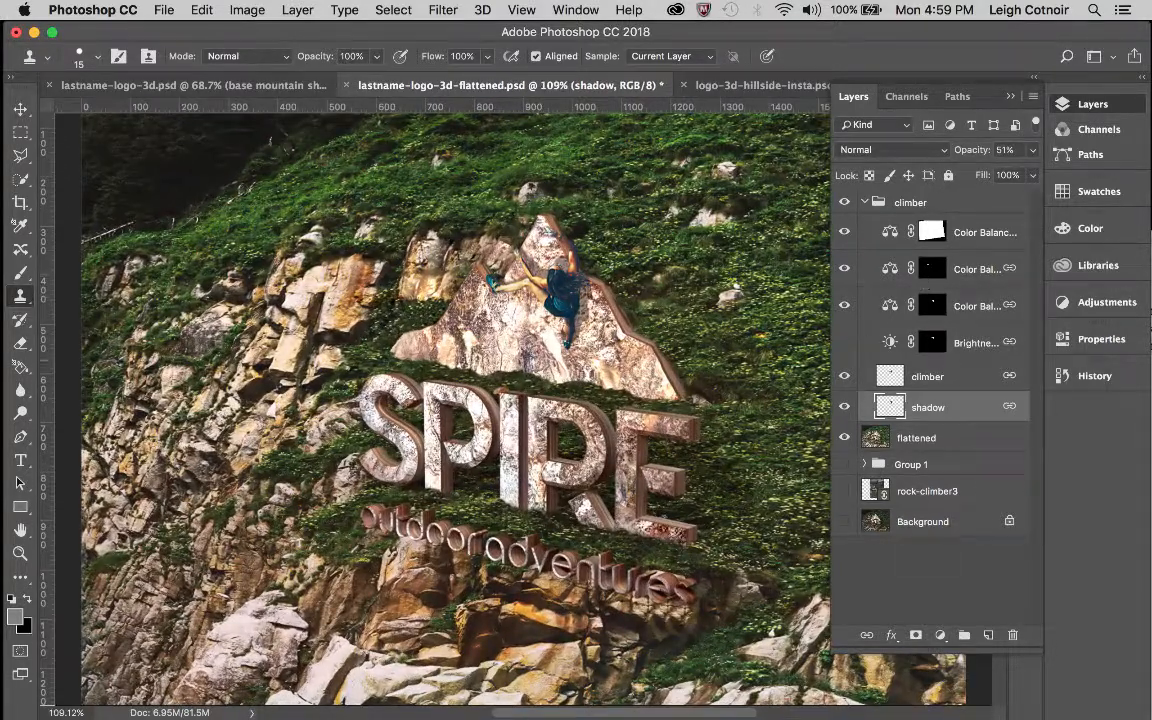
pyautogui.click(844, 345)
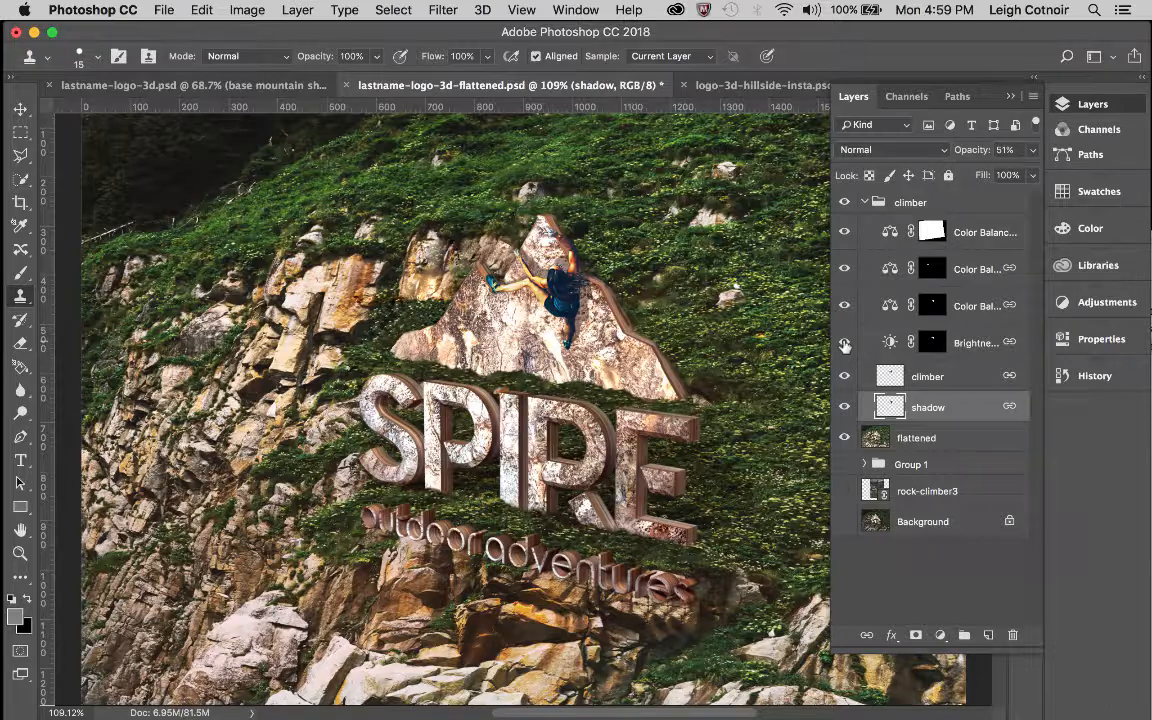
pyautogui.scroll(-3, 512, 410)
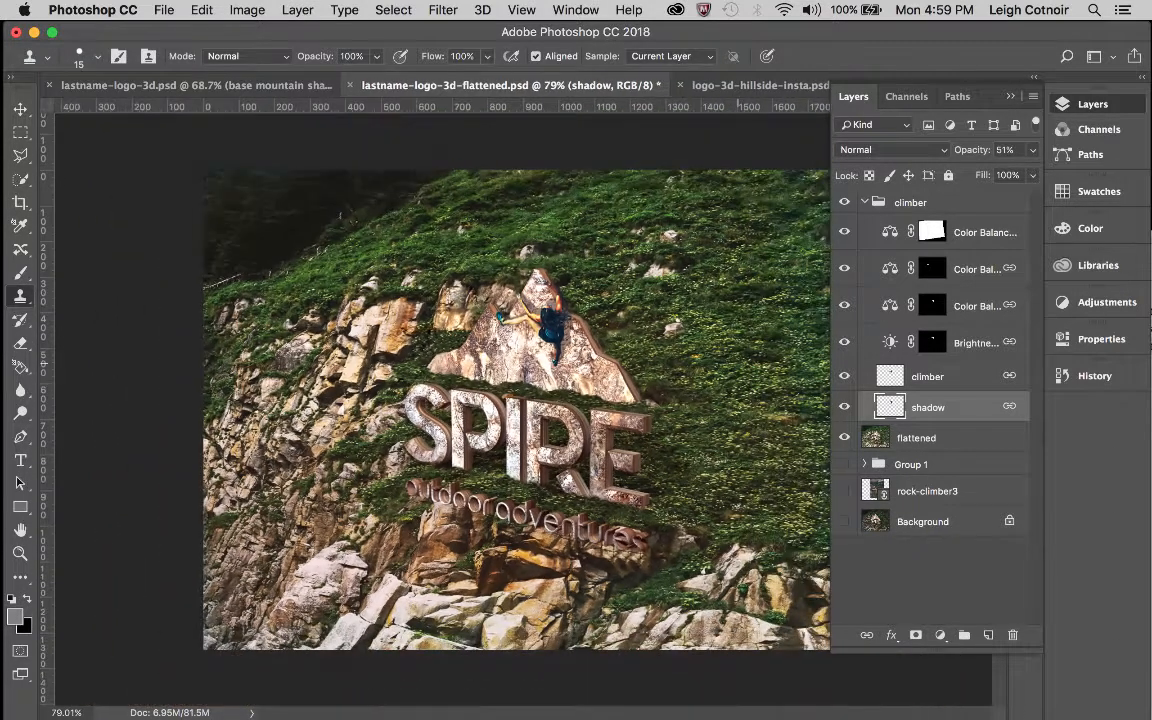
pyautogui.scroll(2, 540, 385)
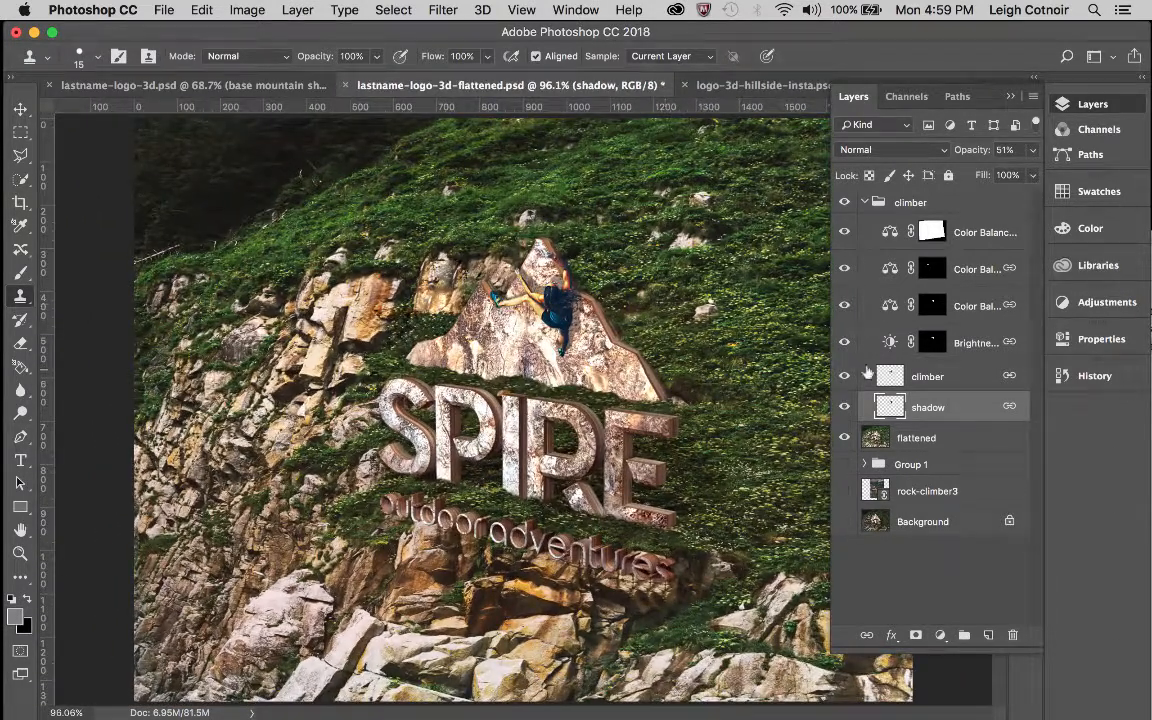
pyautogui.click(844, 342)
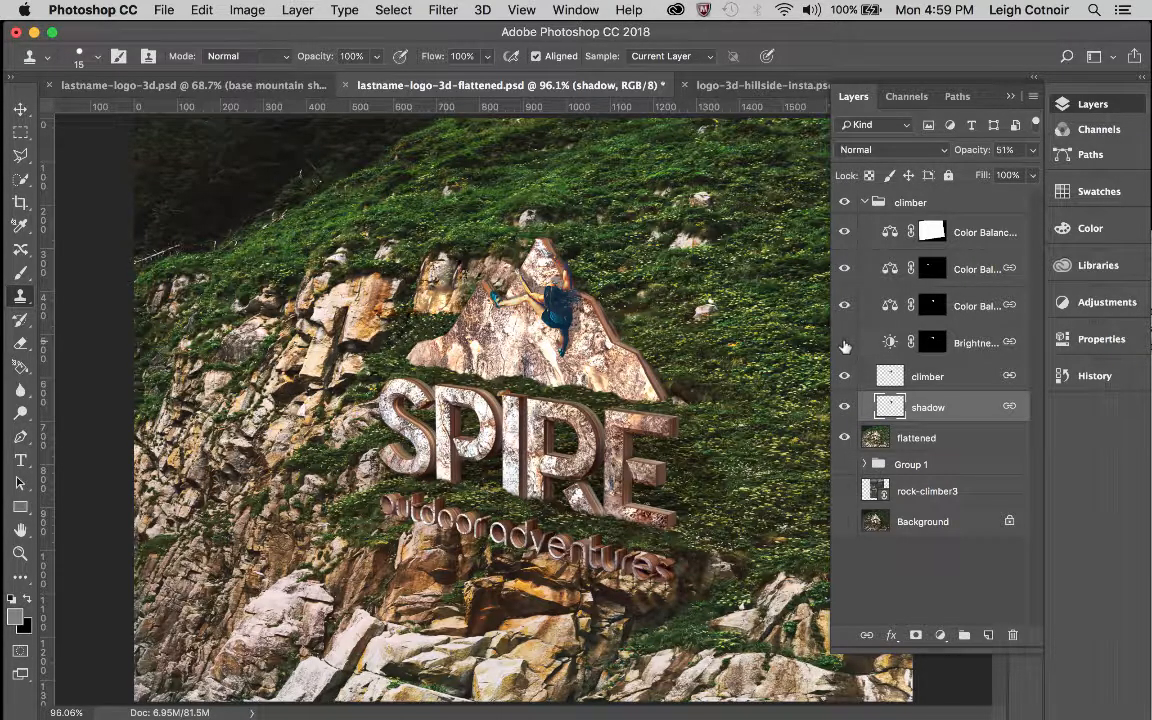
pyautogui.click(844, 342)
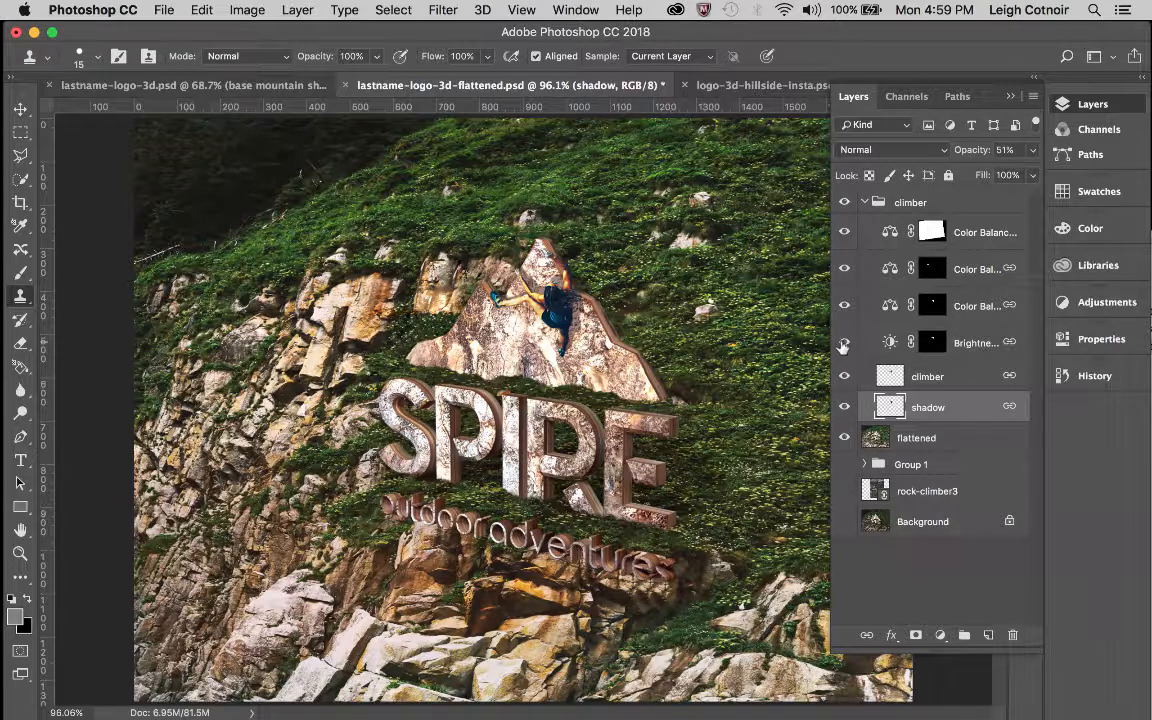
# Hide the Brightness/Contrast adjustment layer to examine the climber against the logo, and collapse the climber group.
pyautogui.click(844, 342)
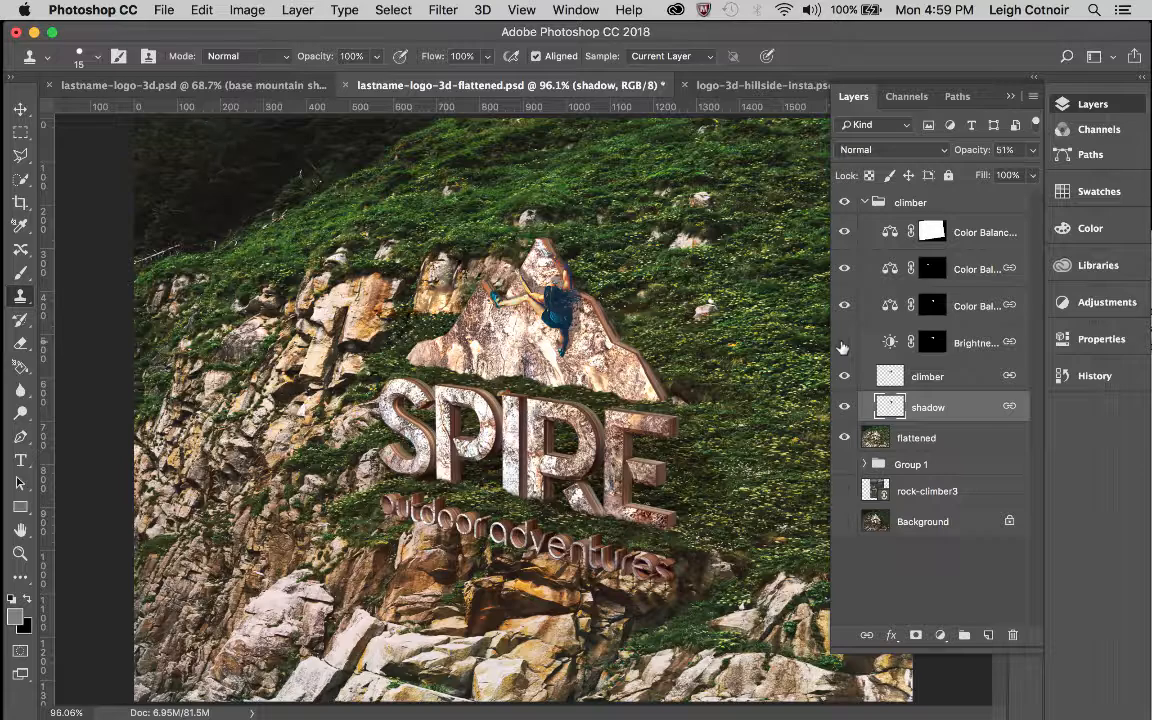
pyautogui.scroll(-3, 710, 357)
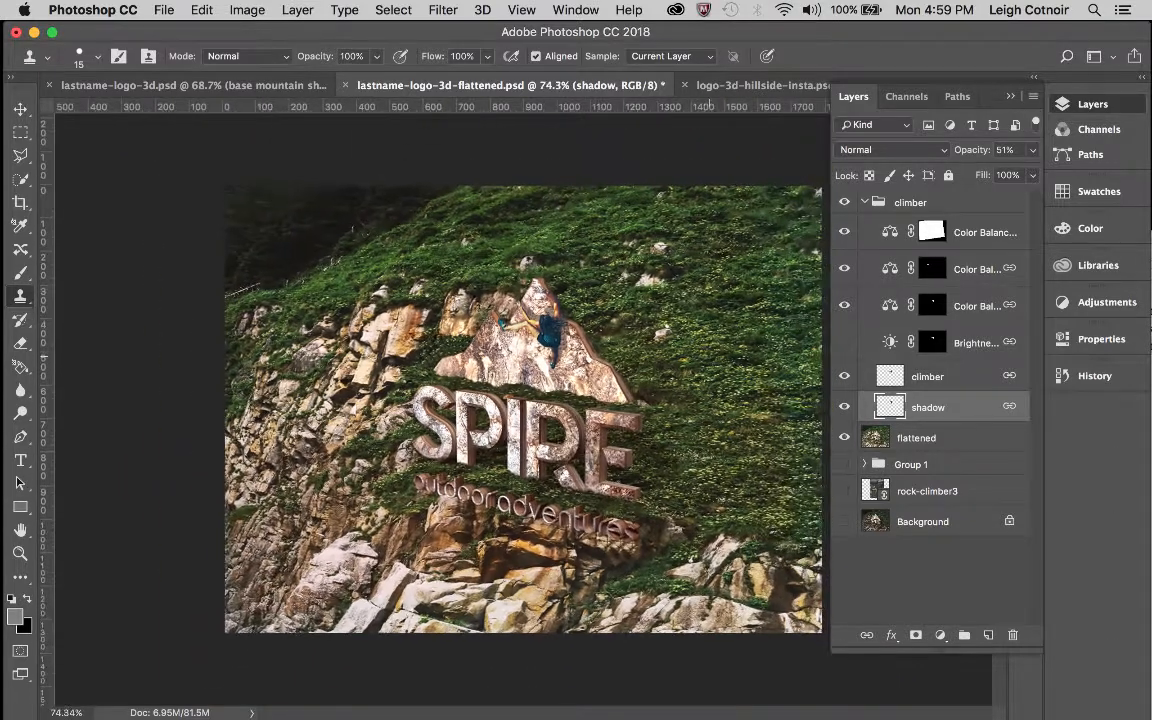
pyautogui.scroll(9, 710, 357)
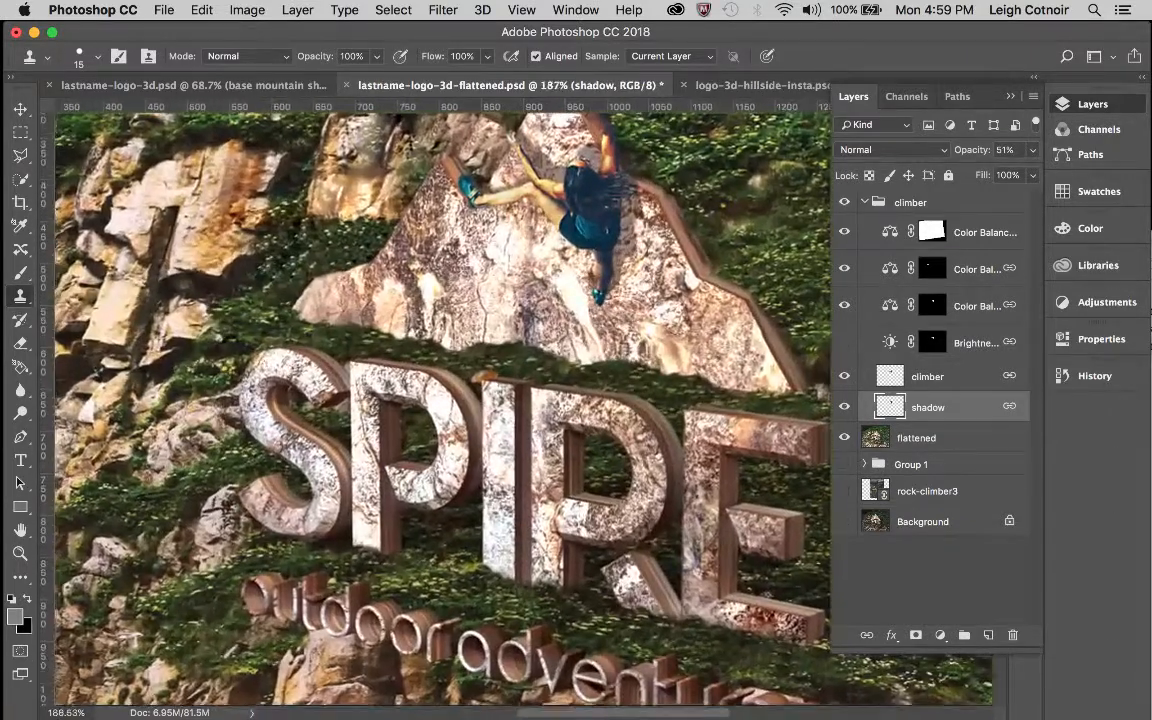
pyautogui.moveTo(692, 281); pyautogui.dragTo(645, 352)
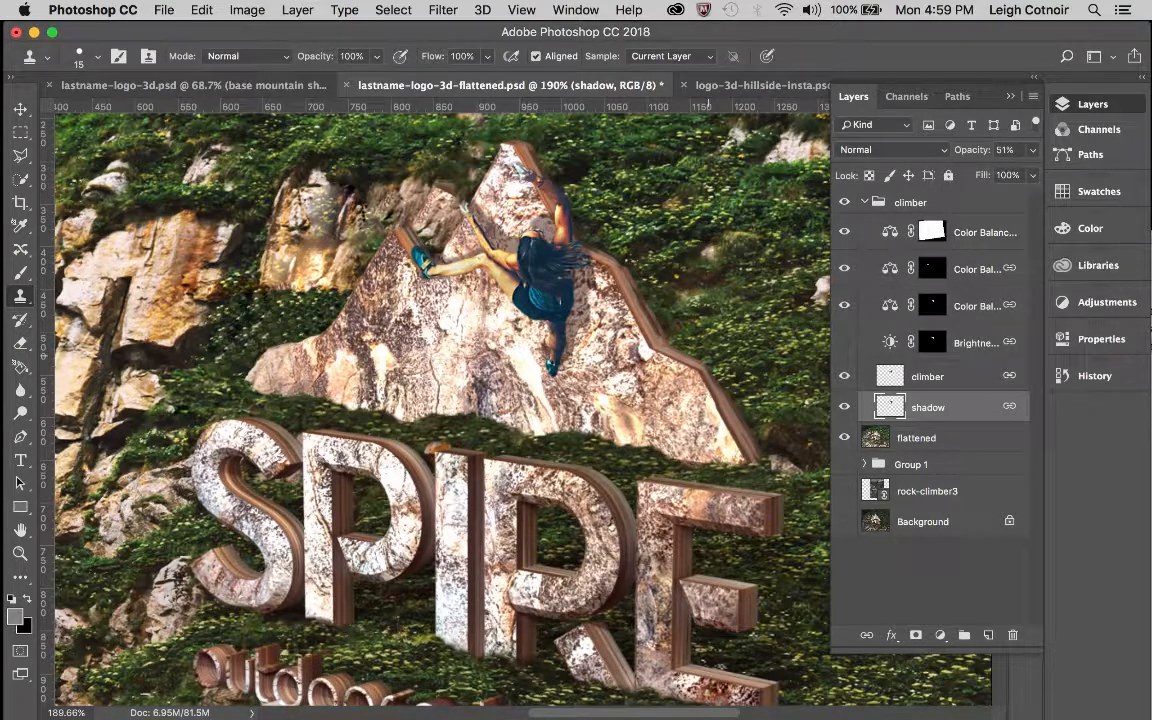
pyautogui.scroll(-2, 520, 395)
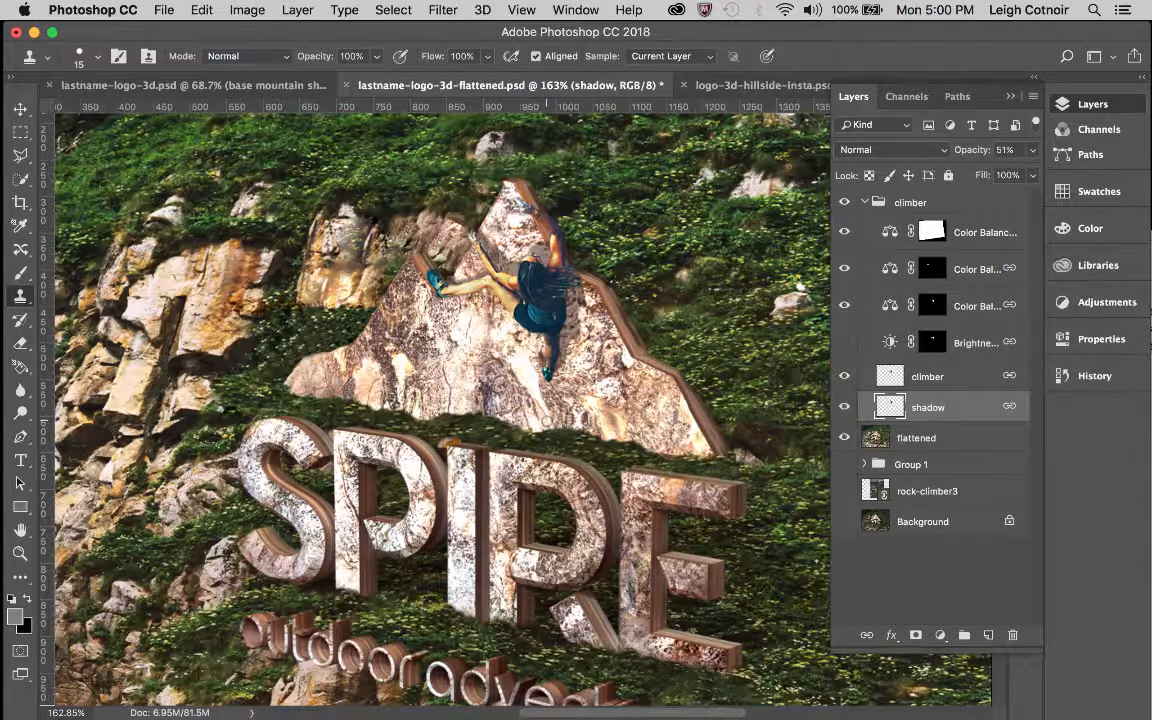
pyautogui.scroll(-3, 494, 390)
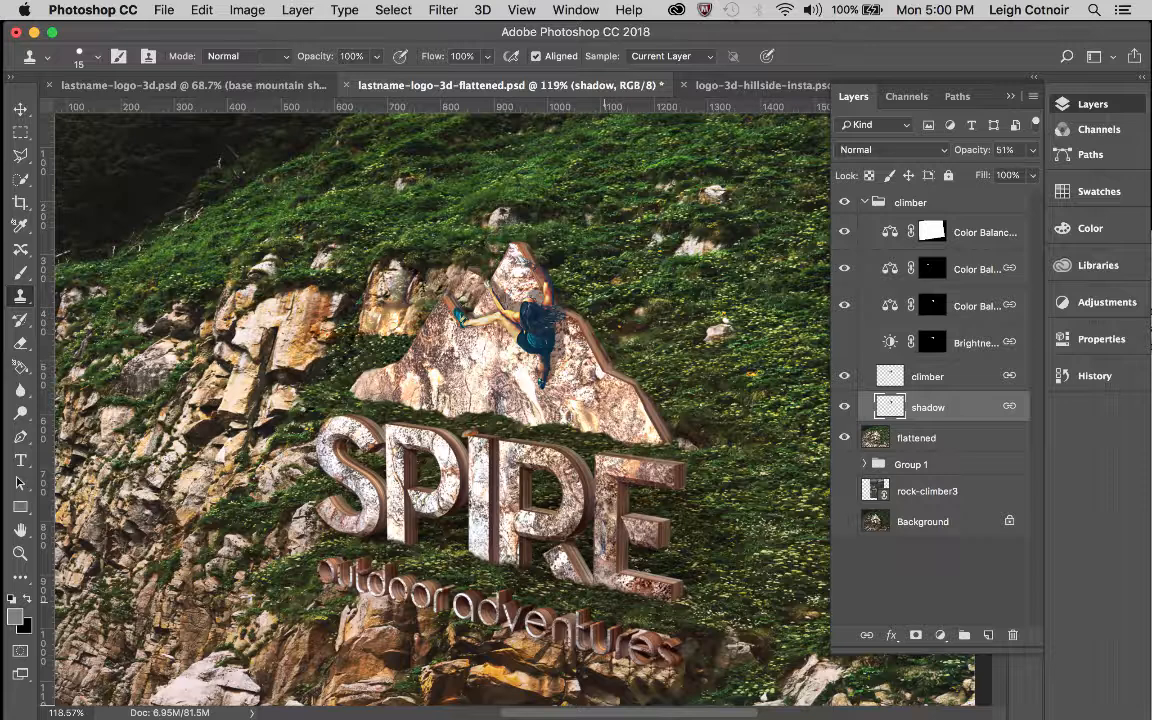
pyautogui.click(864, 202)
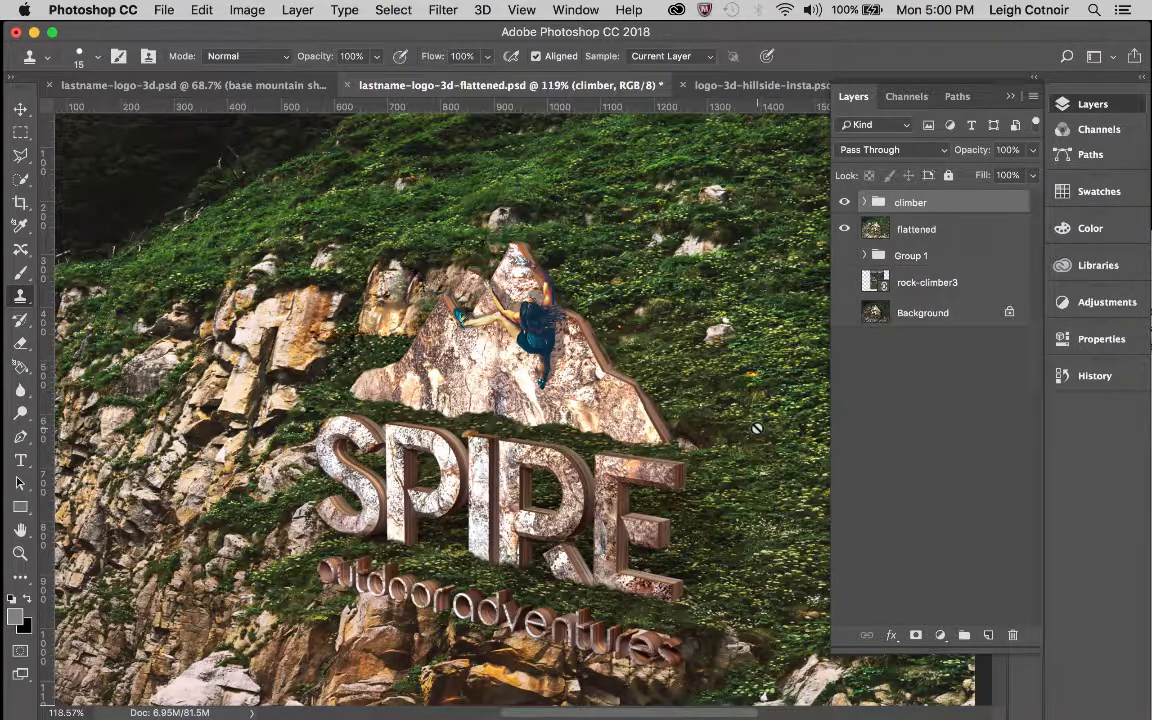
pyautogui.scroll(-3, 757, 428)
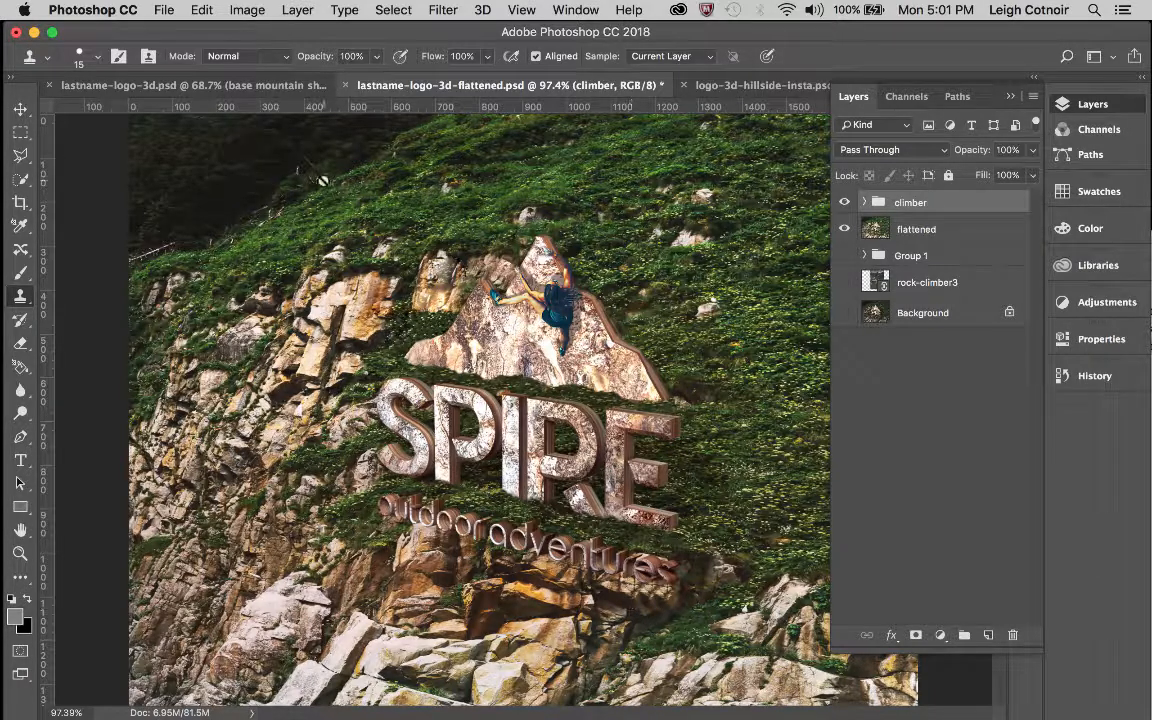
# Preview the composite with the 4:5 (8:10) and 16:9 crop ratios and discard the crop.
pyautogui.click(21, 203)
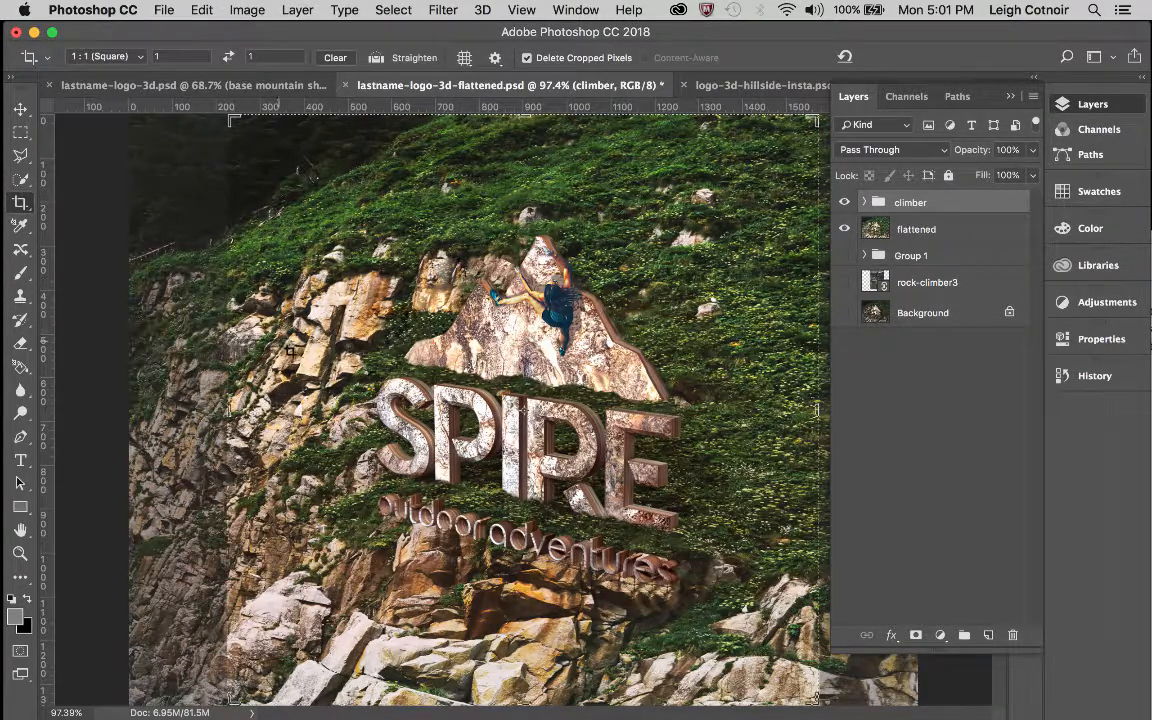
pyautogui.scroll(-2, 288, 340)
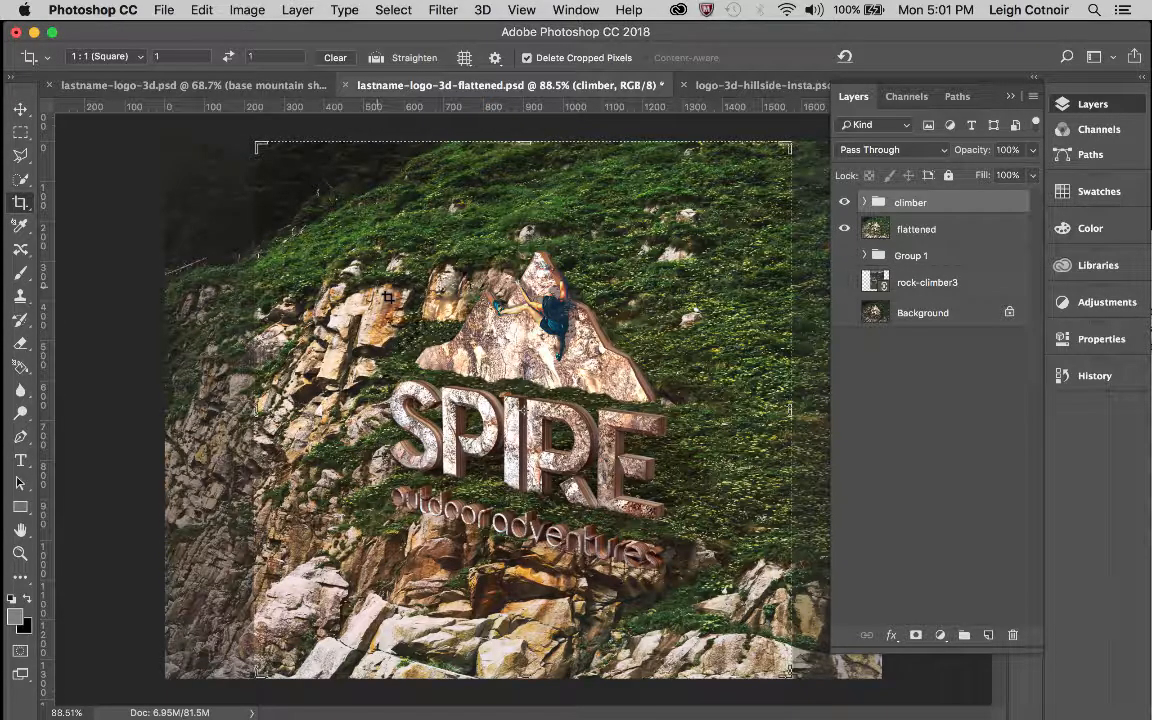
pyautogui.click(105, 57)
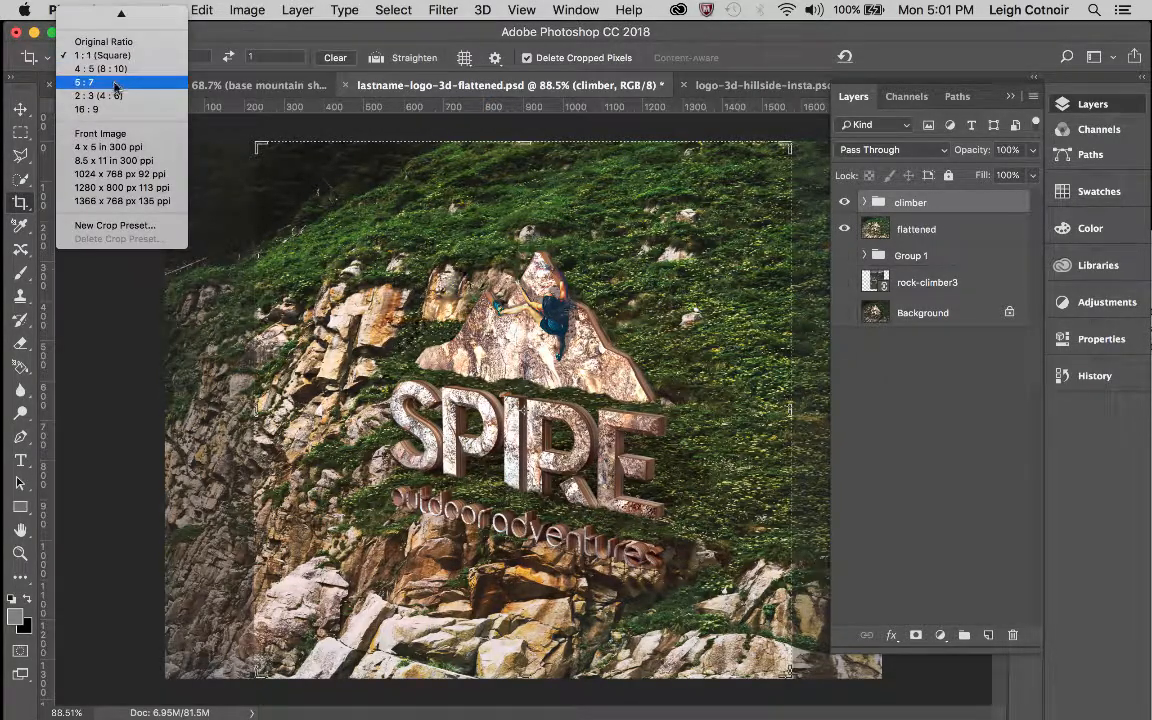
pyautogui.click(113, 70)
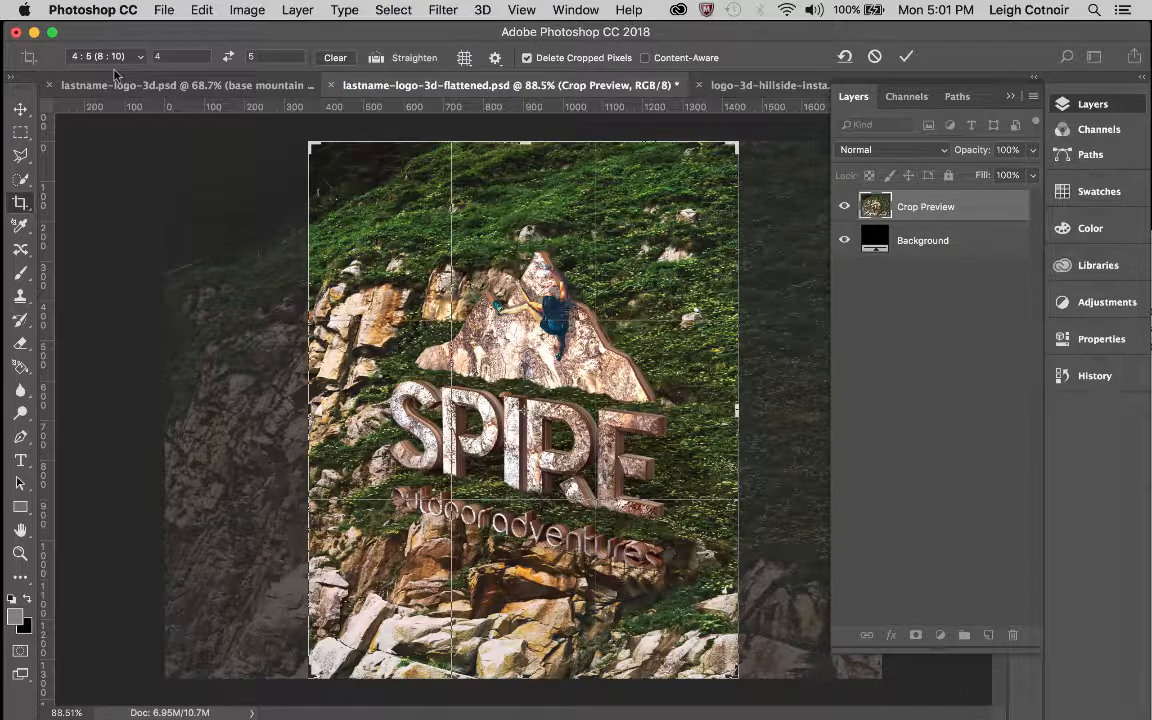
pyautogui.click(94, 57)
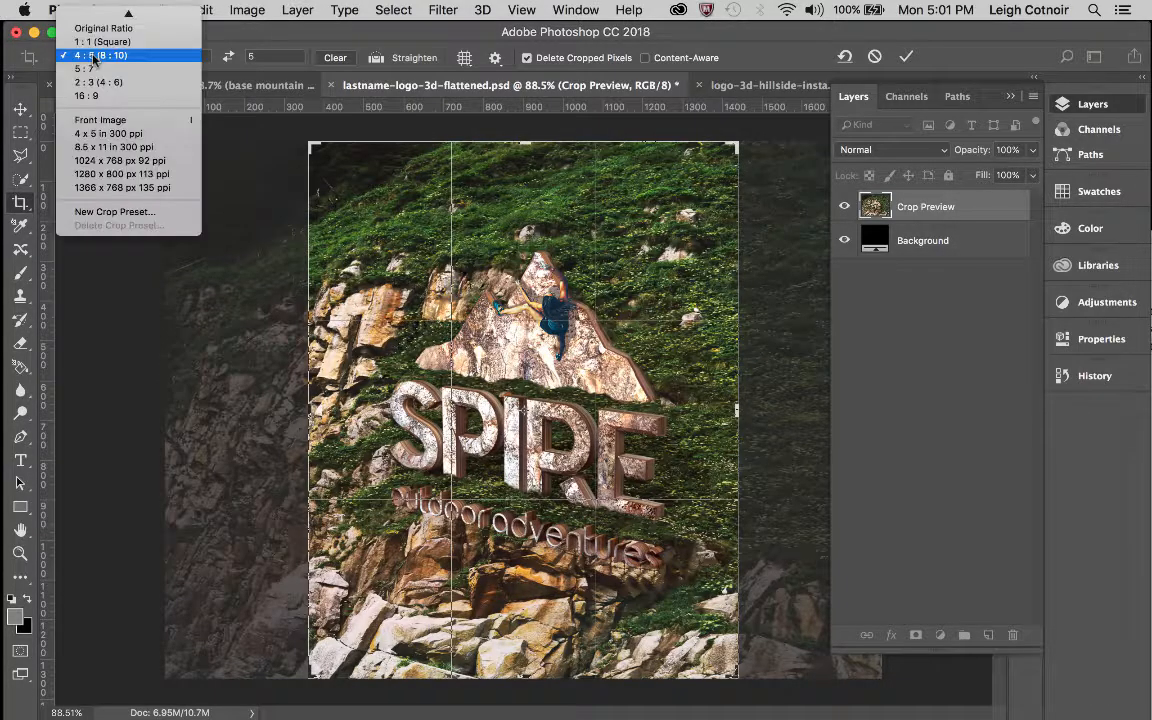
pyautogui.click(90, 95)
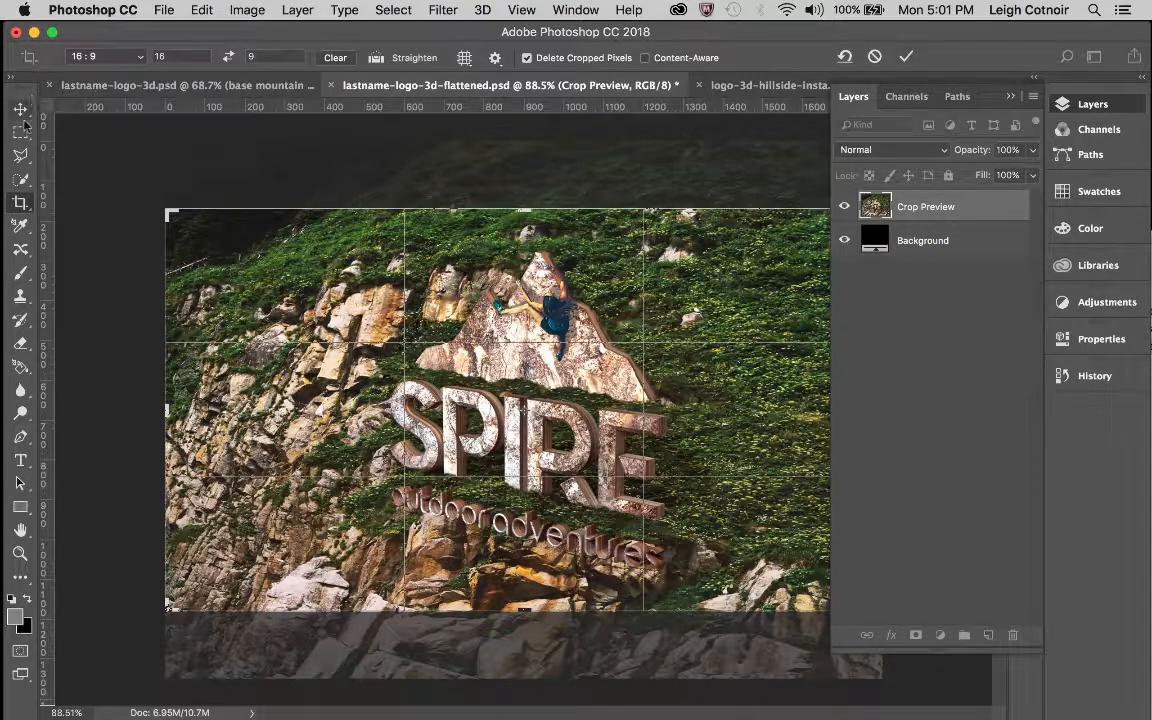
pyautogui.click(21, 132)
pyautogui.click(527, 268)
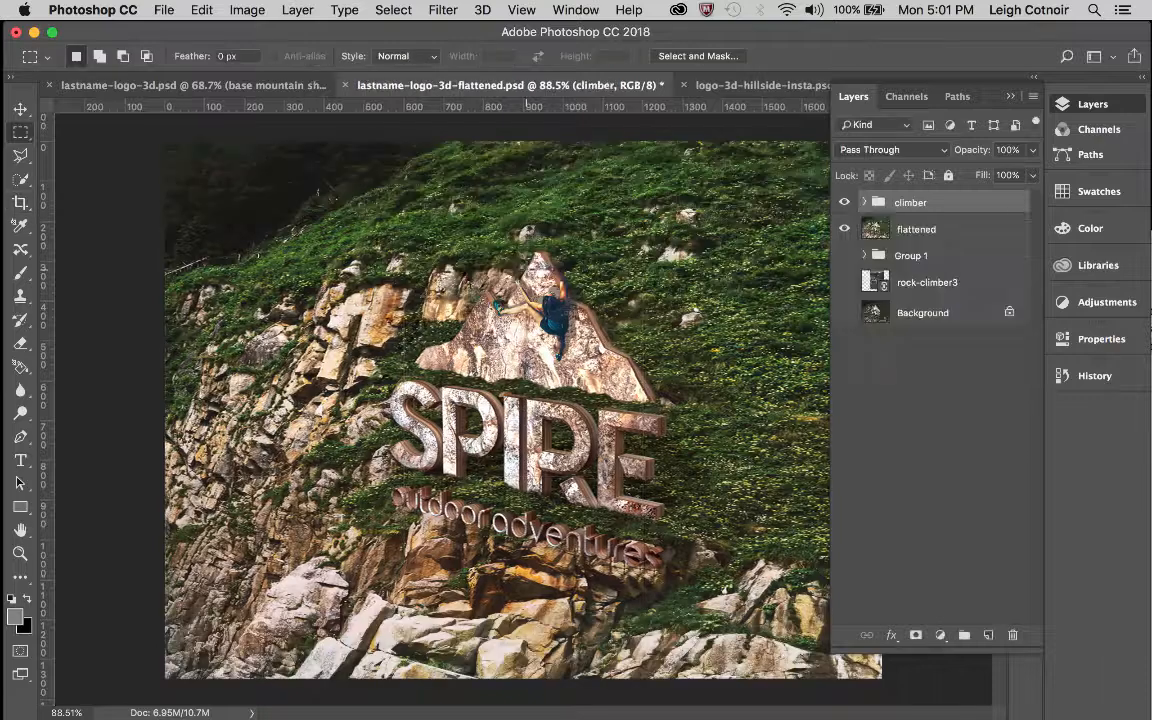